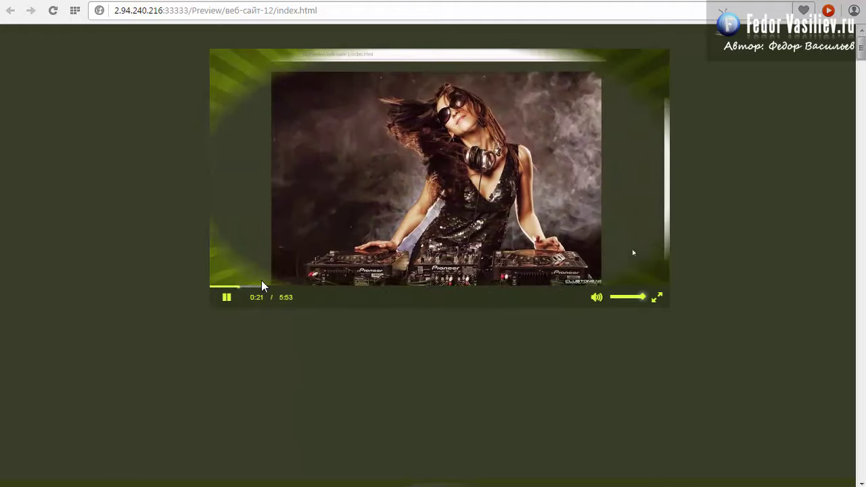
Step: Test the previewed video player's seek bar, pause, volume and full-screen controls, jumping to about 0:35
left_click(260, 286)
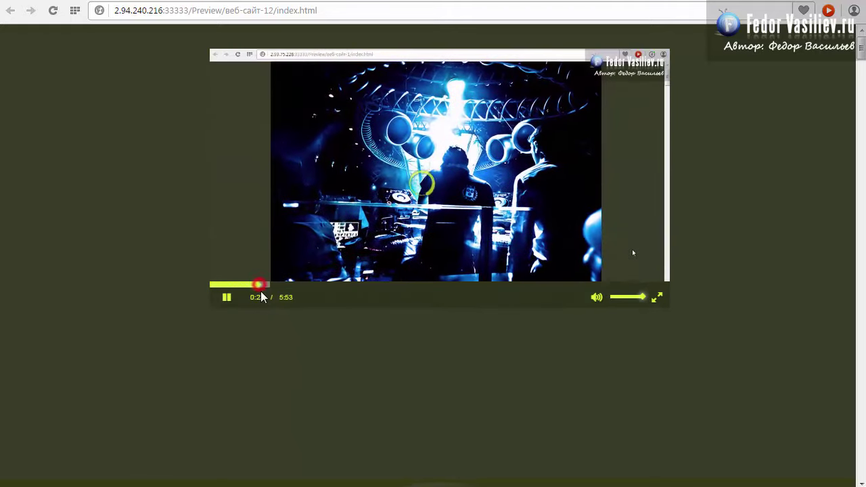
left_click(226, 298)
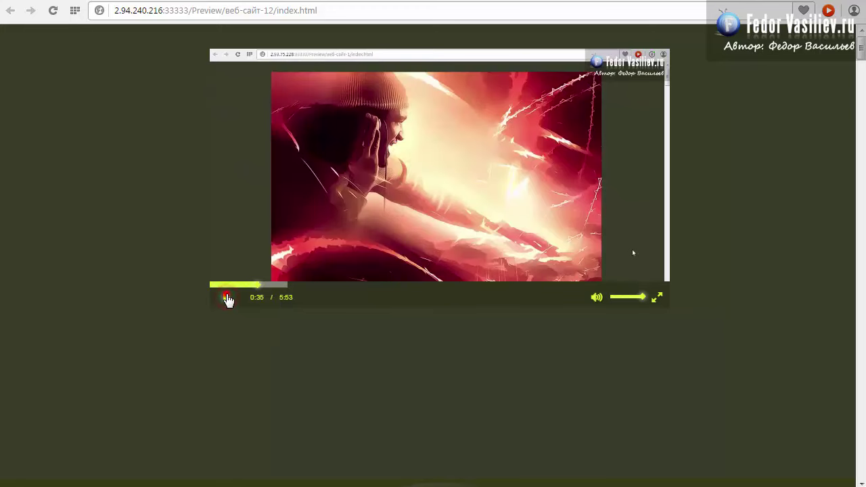
left_click(623, 297)
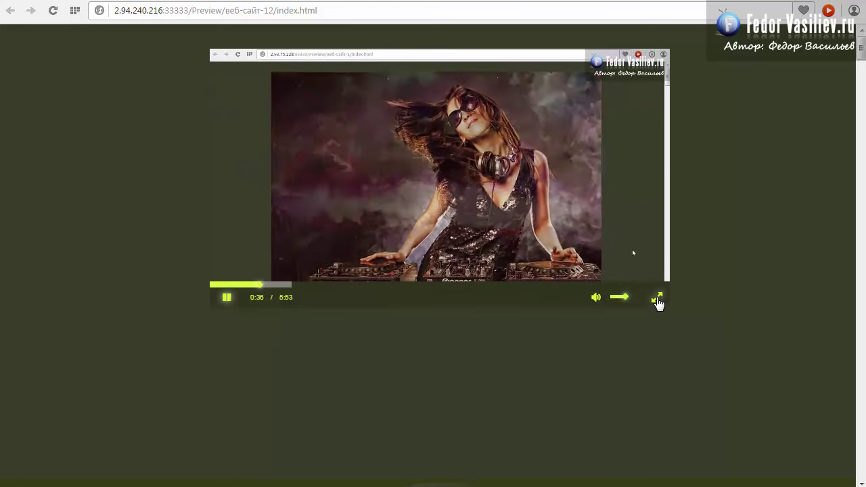
left_click(656, 299)
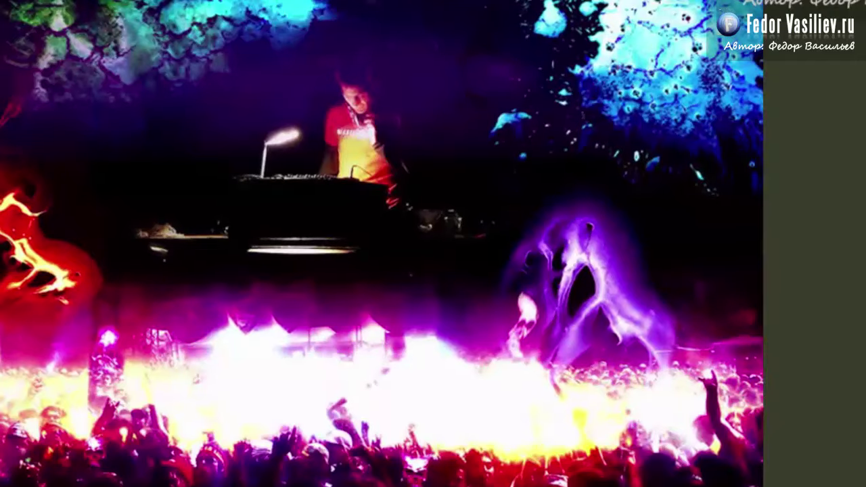
key("Escape")
left_click(226, 297)
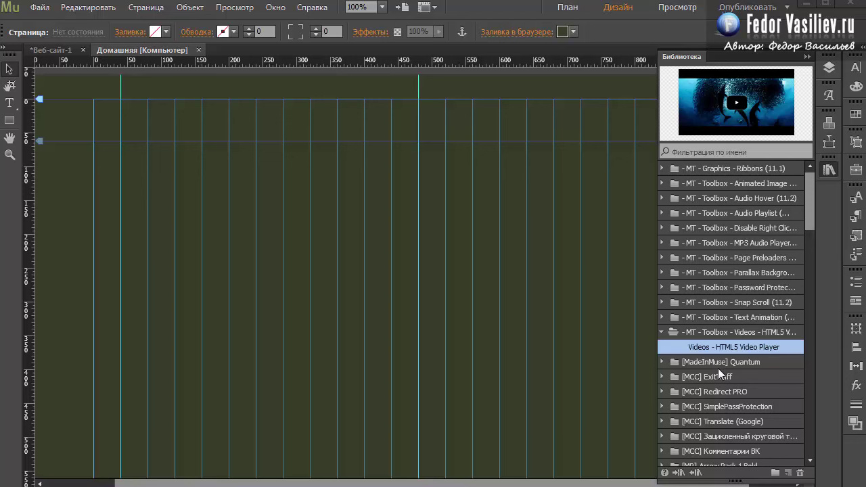
Step: Place the Videos - HTML5 Video Player widget from the library at the page's top-left corner and open its options
left_click_drag(704, 347, 130, 121)
left_click(615, 119)
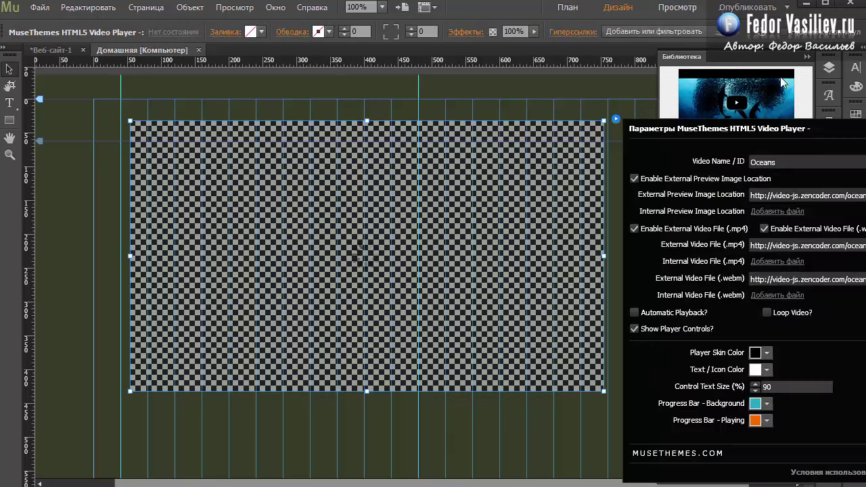
left_click(806, 58)
left_click_drag(416, 171, 380, 149)
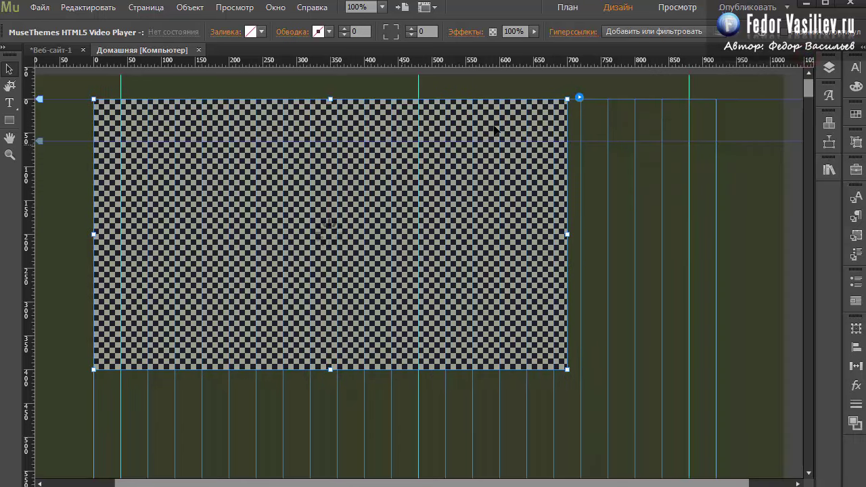
left_click(580, 98)
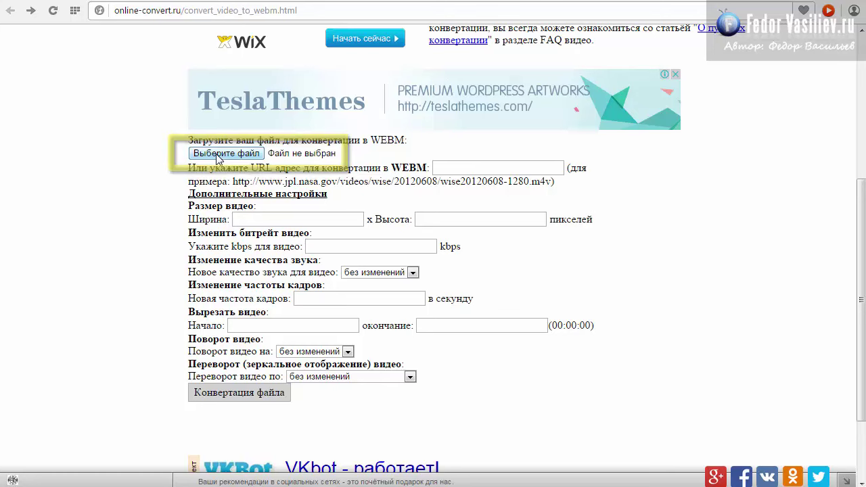
Step: On the online-convert.ru WEBM page, choose "71.Виджет слайд-шоу с эффектом увеличения в Adobe Muse.mp4" and start its conversion
left_click(216, 156)
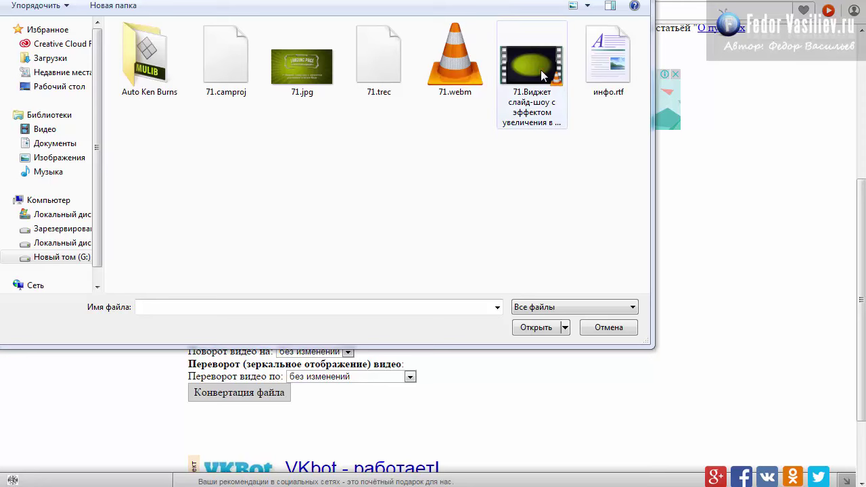
left_click(542, 74)
left_click(533, 327)
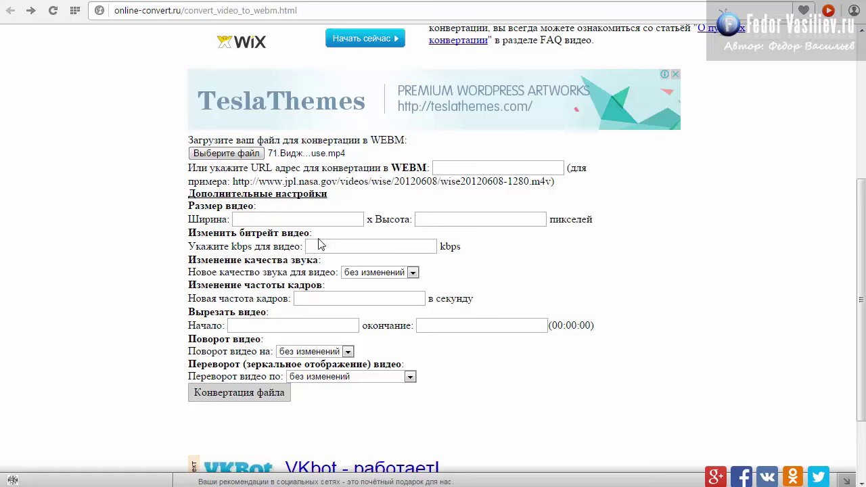
scroll(304, 330, "down", 1)
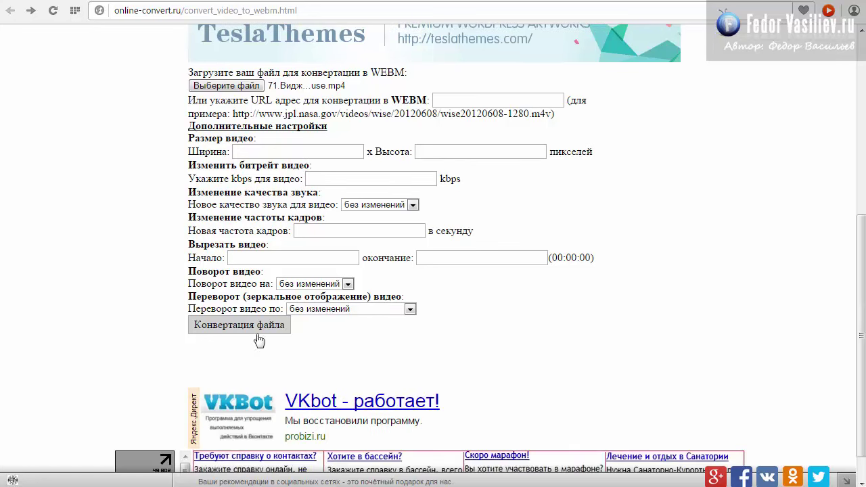
left_click(204, 328)
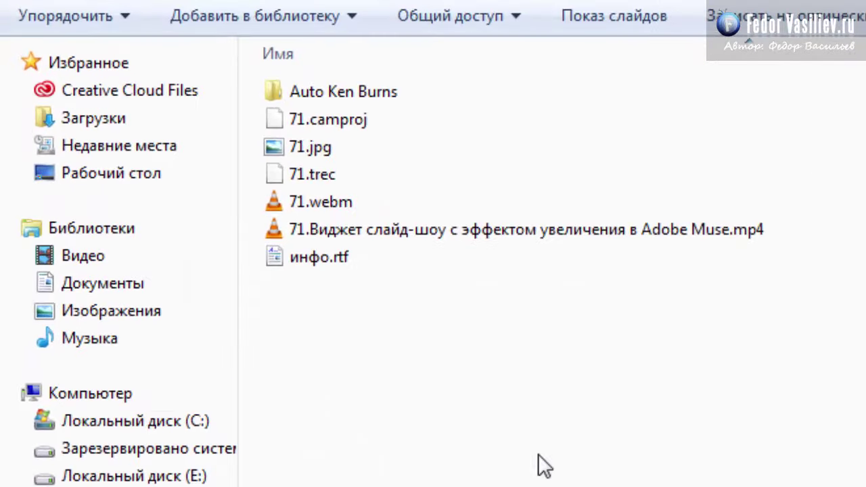
Step: In the project folder, compare the MP4 slideshow video with the 71.webm file
left_click(310, 230)
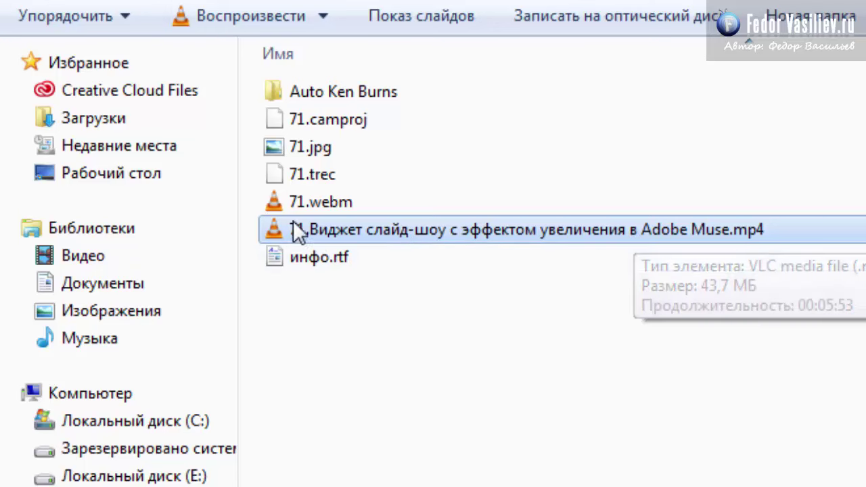
left_click(285, 201)
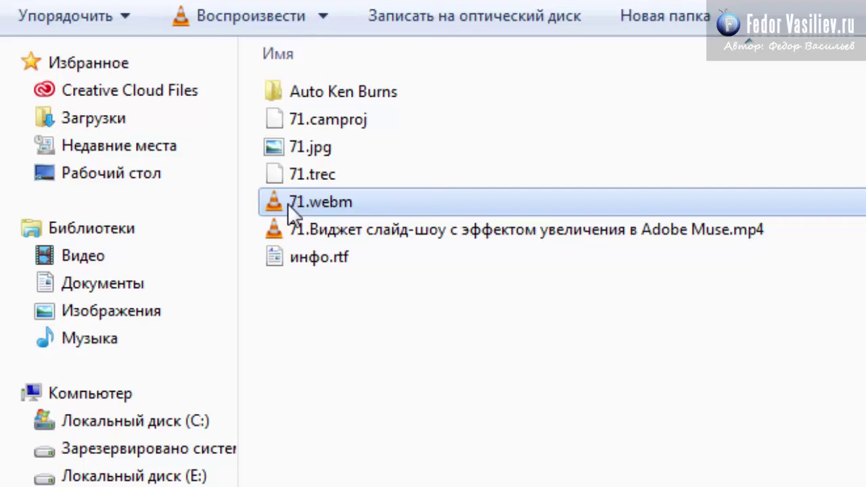
left_click(469, 334)
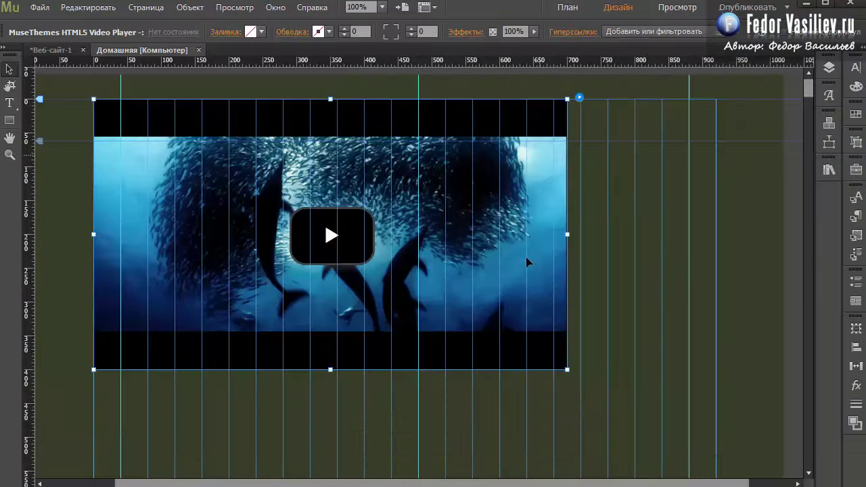
Step: Switch to Adobe Muse, open the video player widget's options and examine its Video Name / ID value
left_click(579, 98)
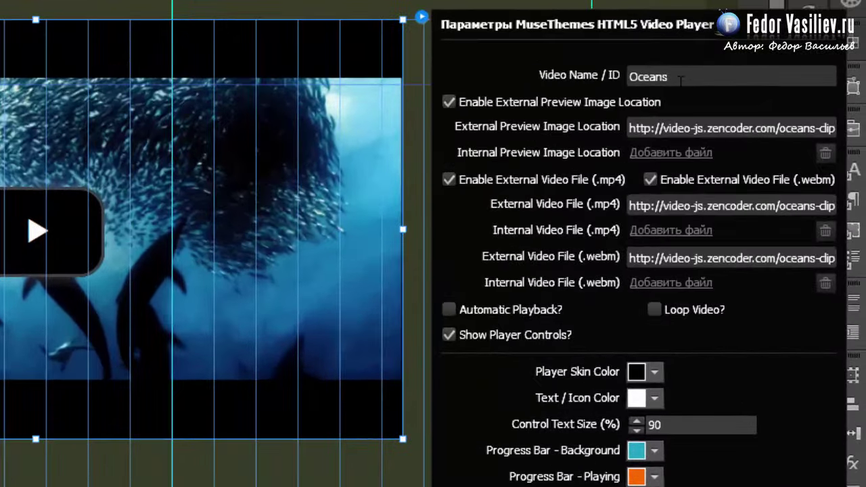
left_click(662, 76)
double_click(662, 76)
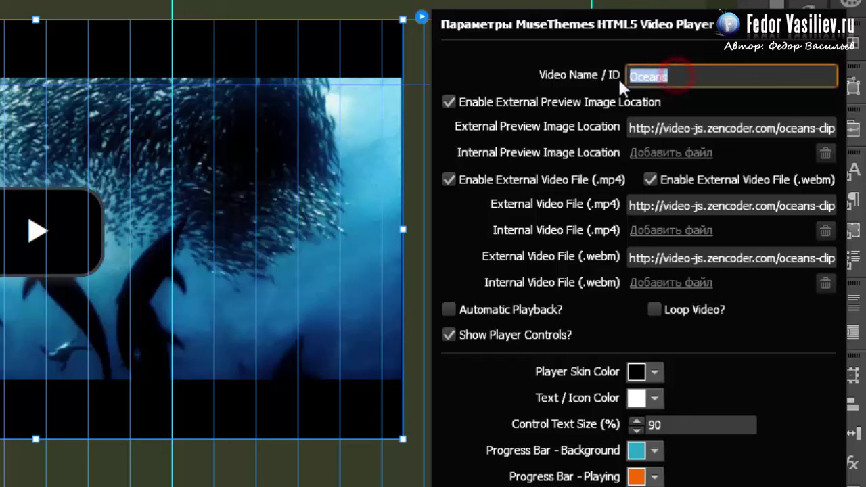
left_click(630, 75)
double_click(681, 74)
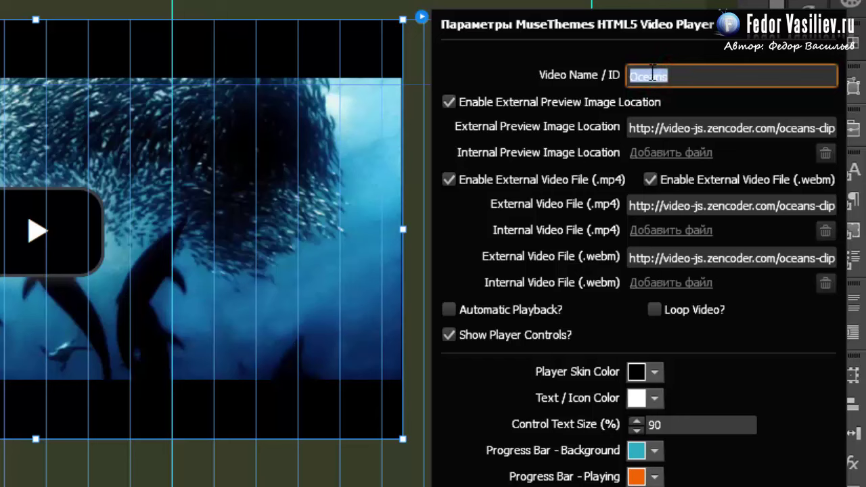
left_click(687, 75)
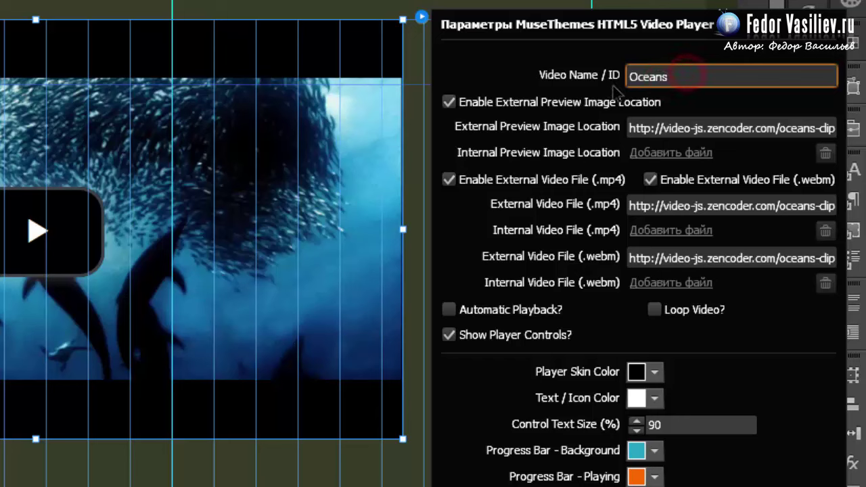
double_click(675, 76)
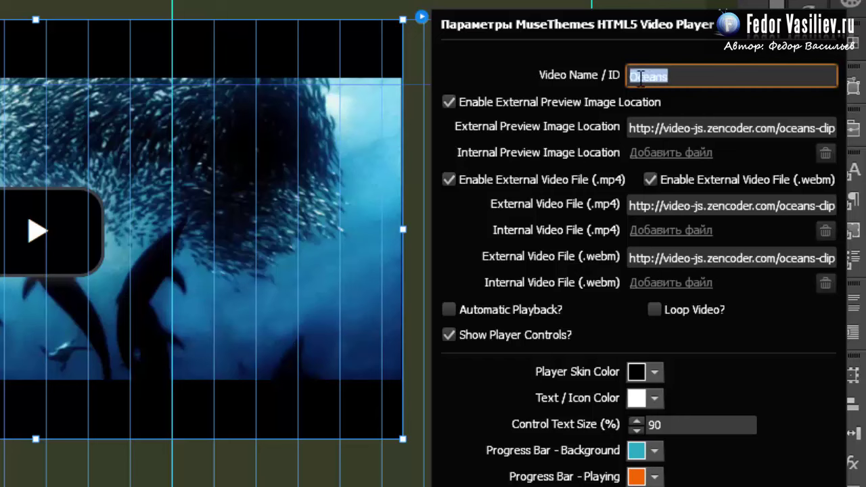
left_click(634, 77)
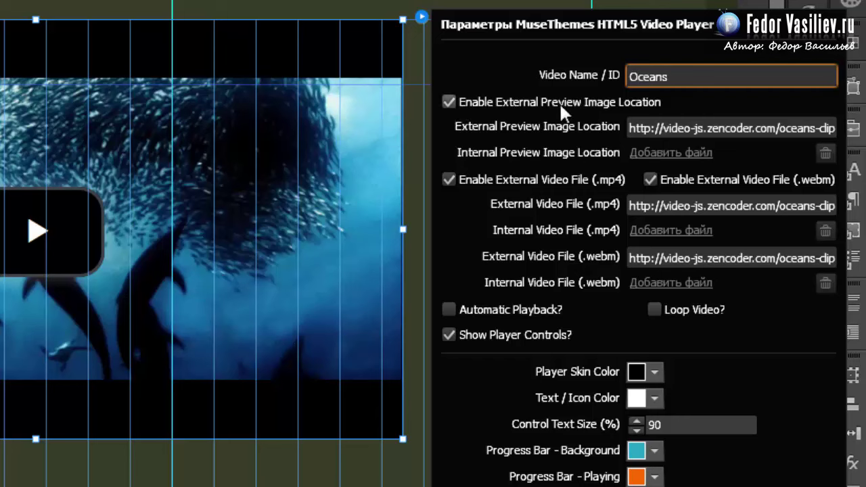
Step: Examine the external preview image option in both states and the domain, file name and extension of its URL
left_click(449, 101)
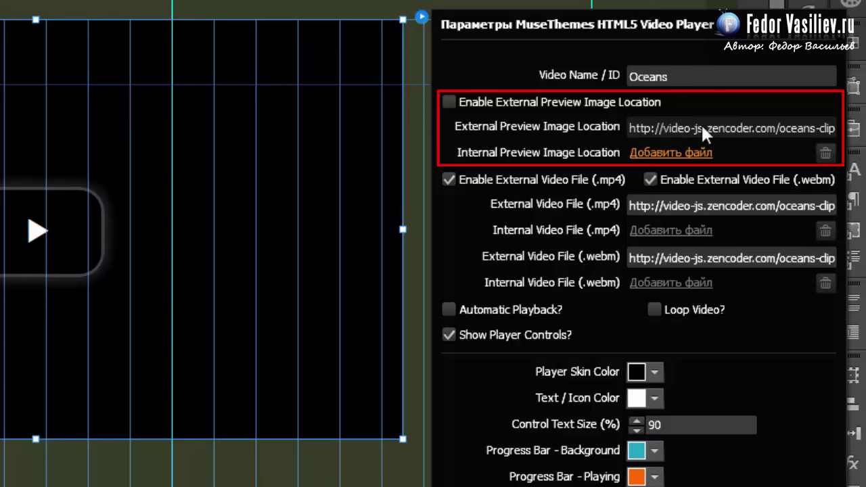
left_click(448, 102)
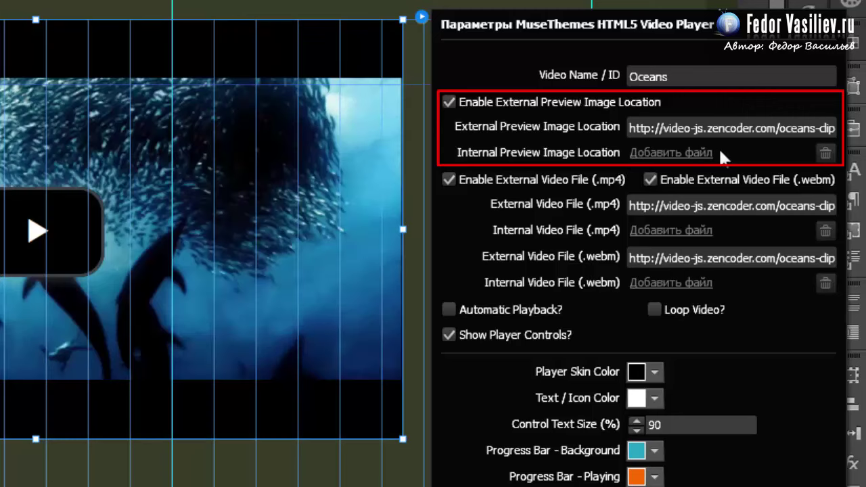
left_click(636, 128)
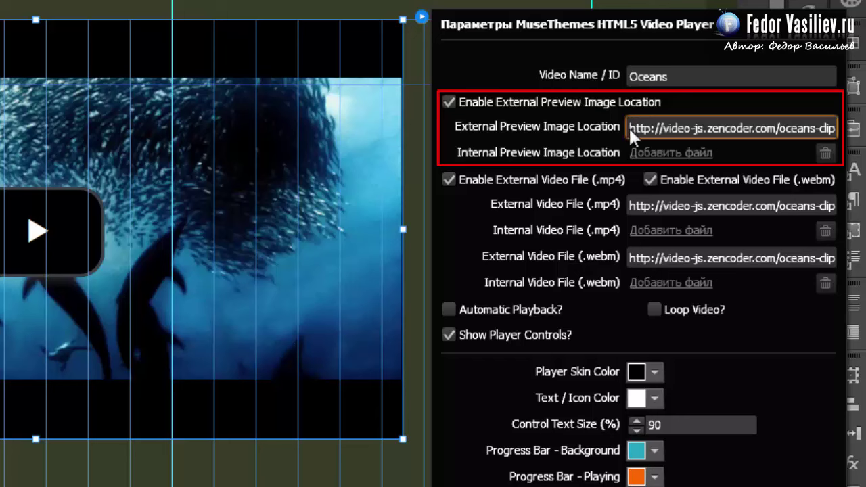
left_click_drag(629, 128, 776, 128)
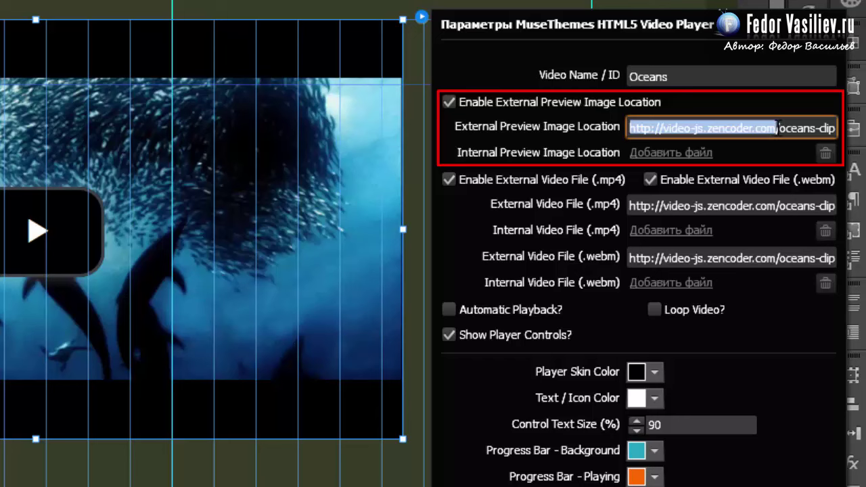
double_click(776, 128)
left_click(774, 128)
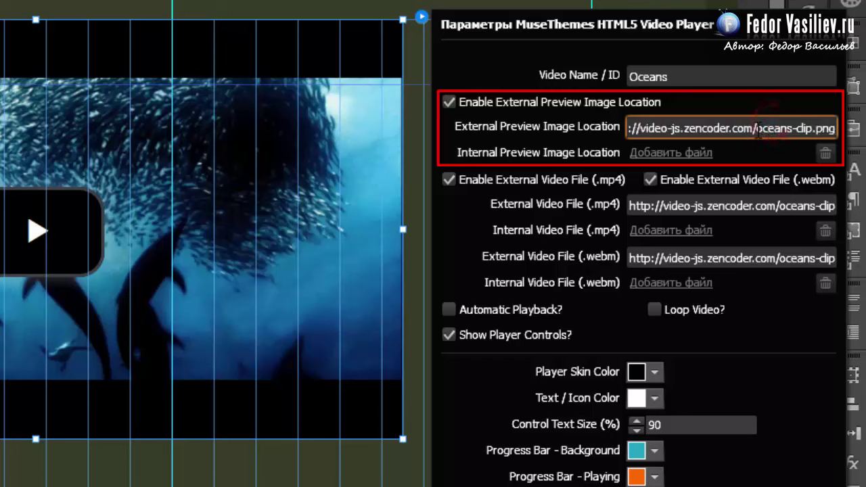
left_click_drag(757, 128, 815, 128)
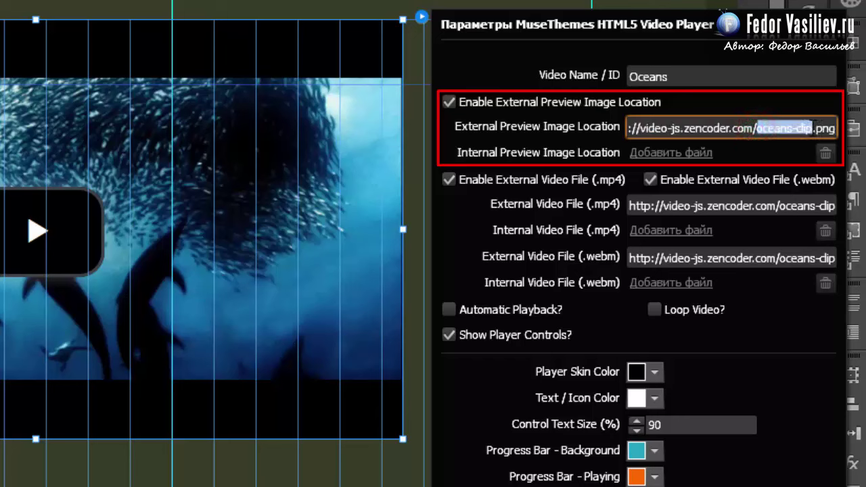
left_click(806, 128)
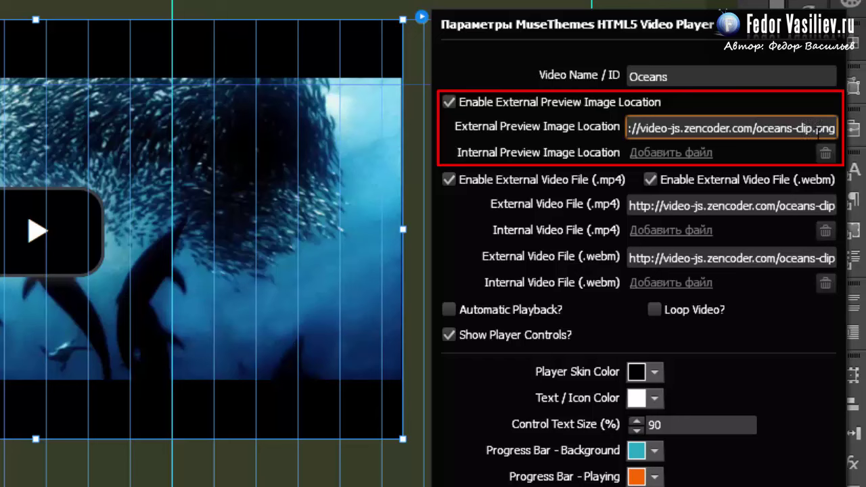
double_click(827, 128)
left_click(816, 128)
Step: Disable the external preview image location and load я1.png as the player's internal preview image
left_click(449, 101)
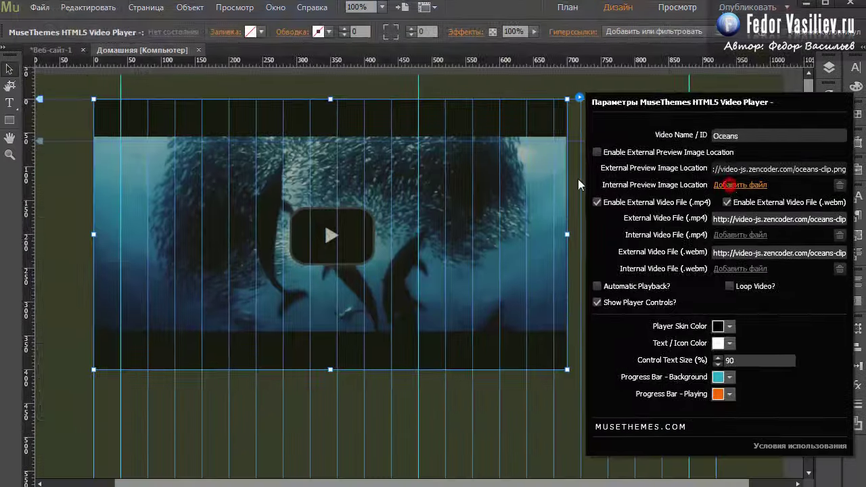
left_click(714, 178)
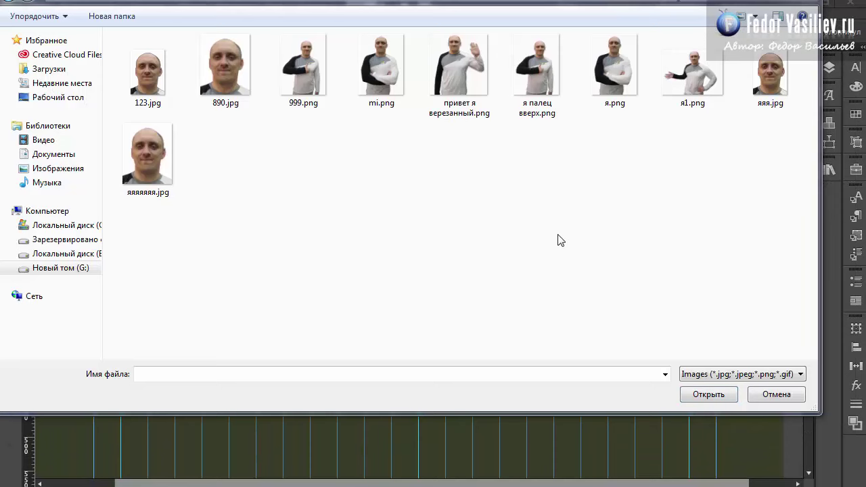
left_click(702, 74)
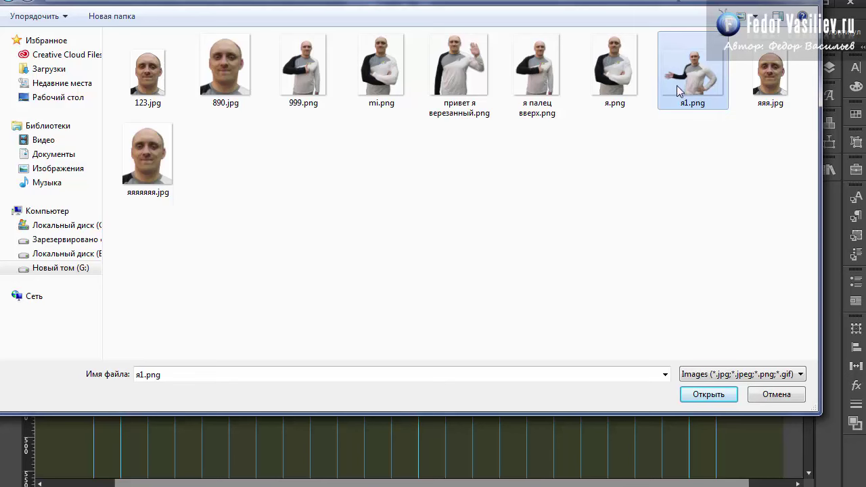
left_click(704, 394)
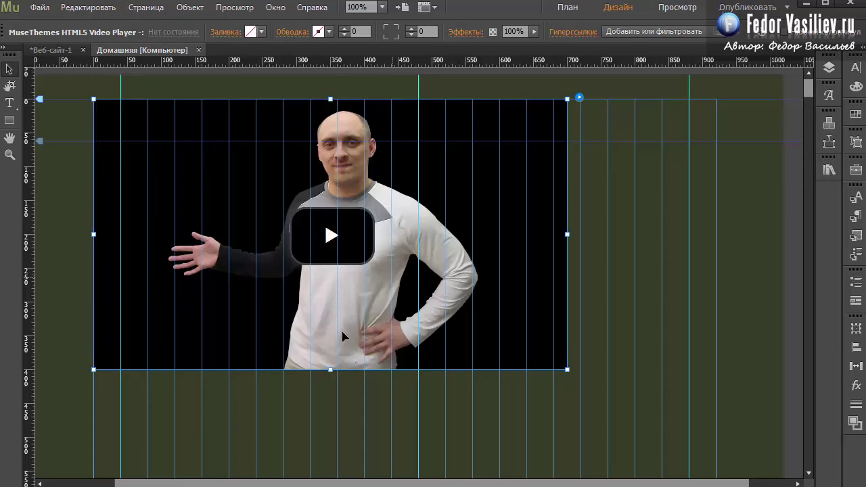
Step: Examine the player's external and internal video file options and the FTP upload command for the site
left_click(579, 97)
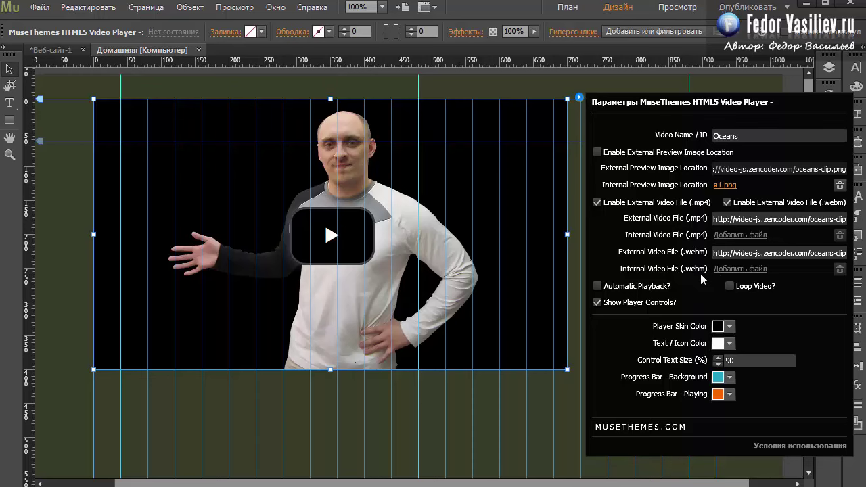
left_click(429, 175)
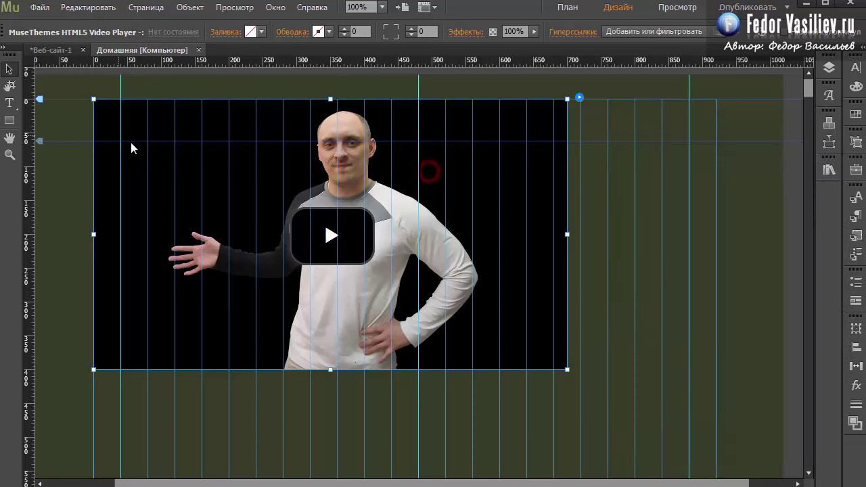
left_click(40, 7)
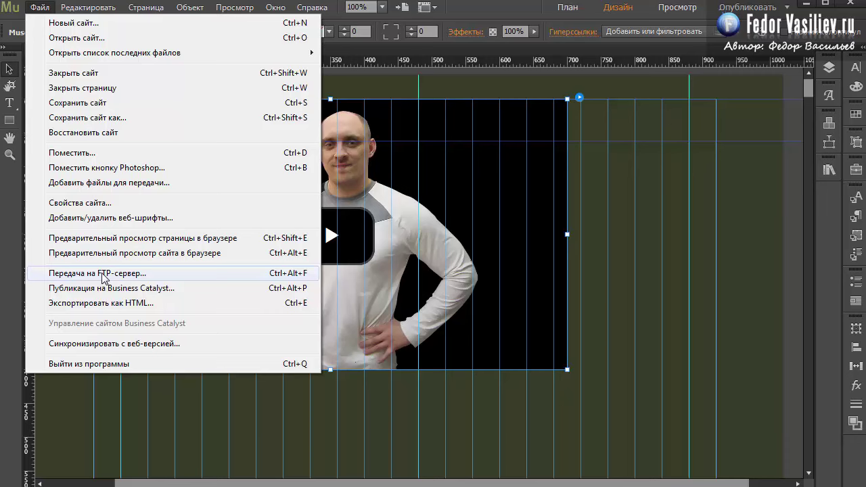
left_click(517, 152)
Step: Reopen the player's options and examine the external MP4 video URL through to its file extension
left_click(580, 98)
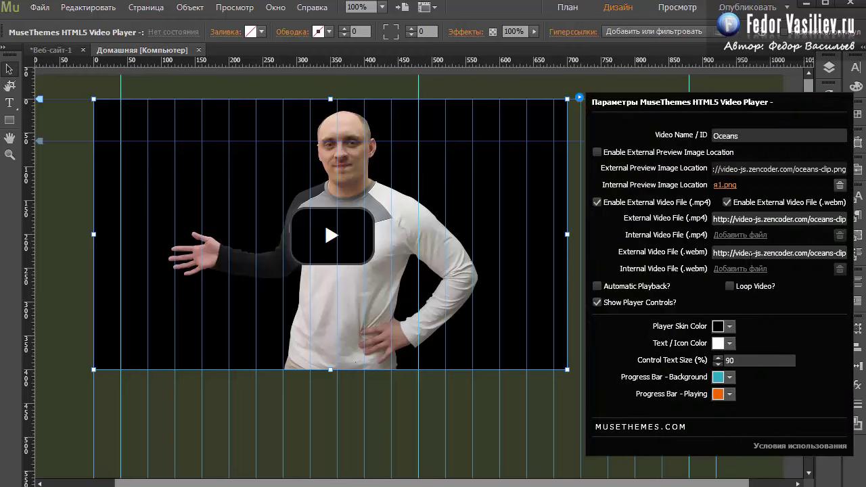
left_click(741, 220)
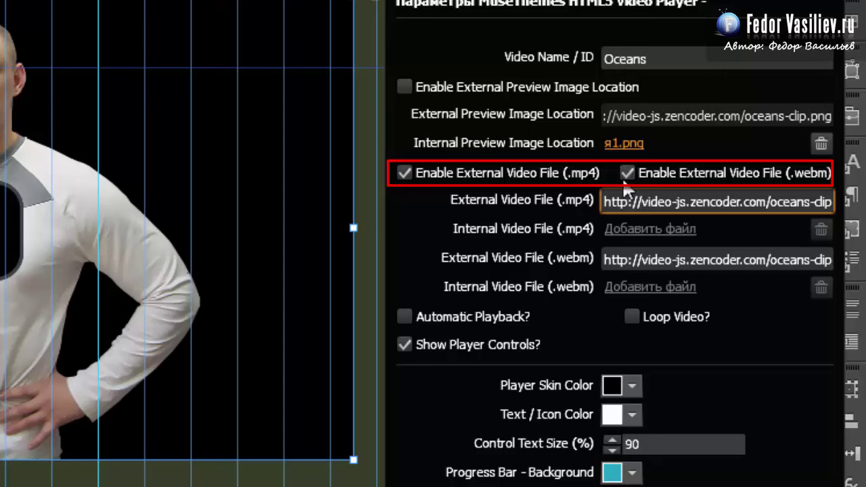
left_click(616, 201)
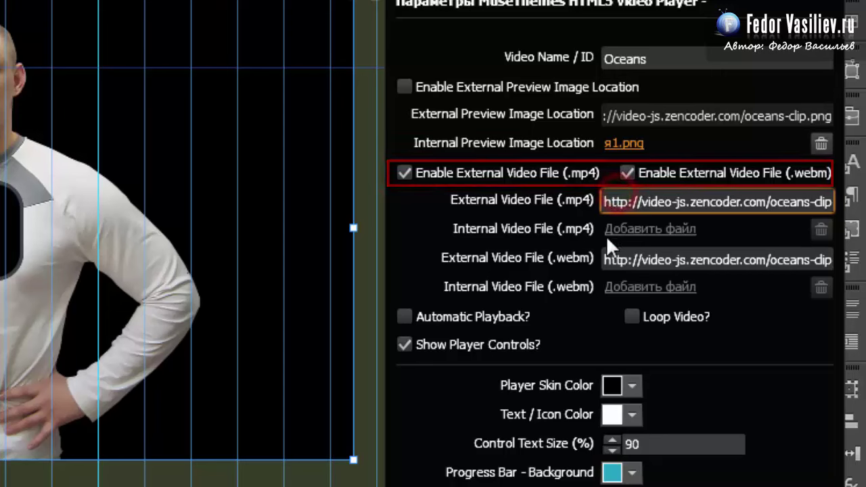
left_click_drag(607, 202, 768, 202)
key("ctrl+a")
left_click(710, 203)
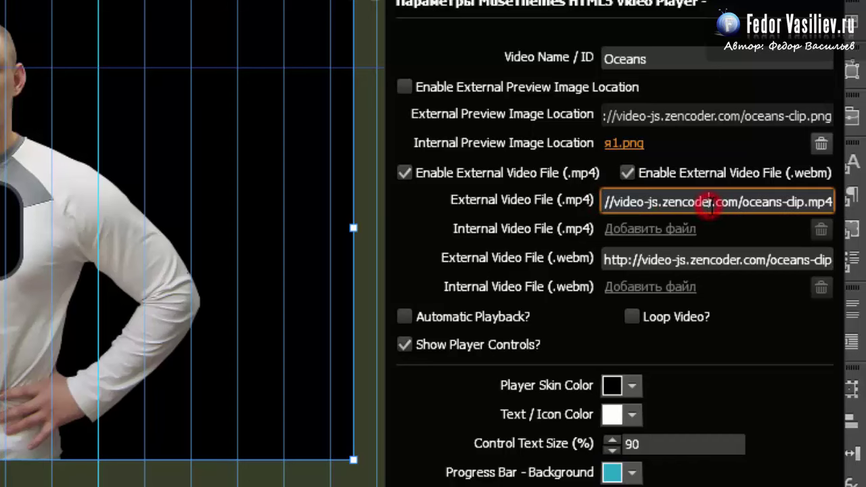
Step: Switch to the FTP client, widen the remote file name column, and examine 71.webm and the MP4 slideshow video in public_html
left_click(281, 157)
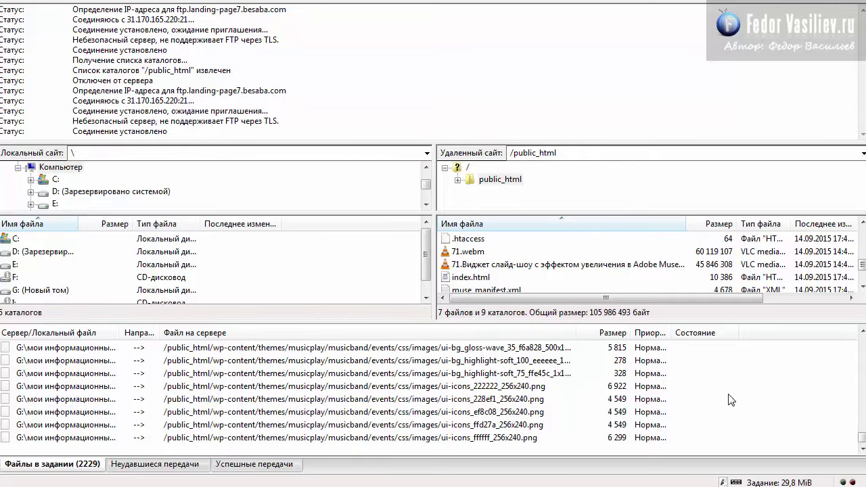
left_click_drag(685, 223, 772, 223)
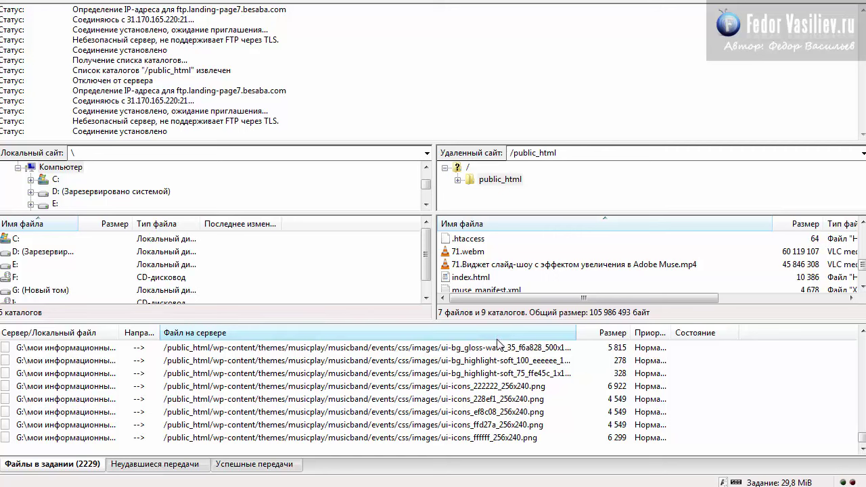
left_click(477, 267)
left_click(474, 253)
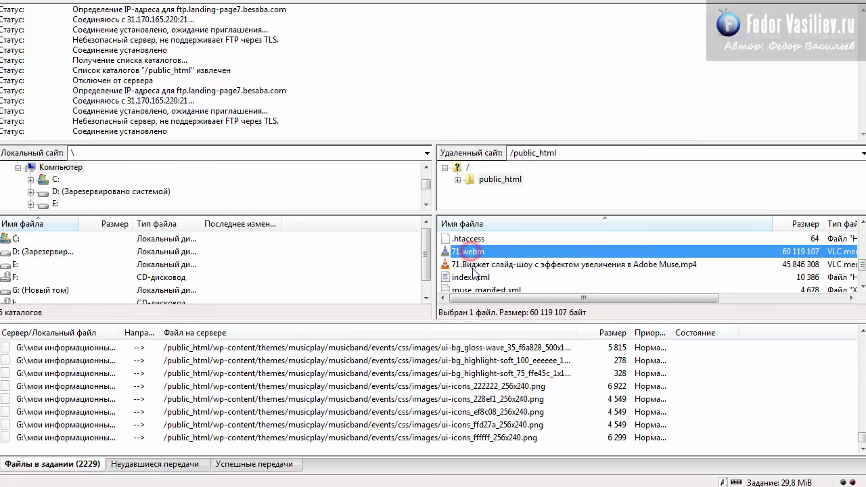
left_click(477, 266)
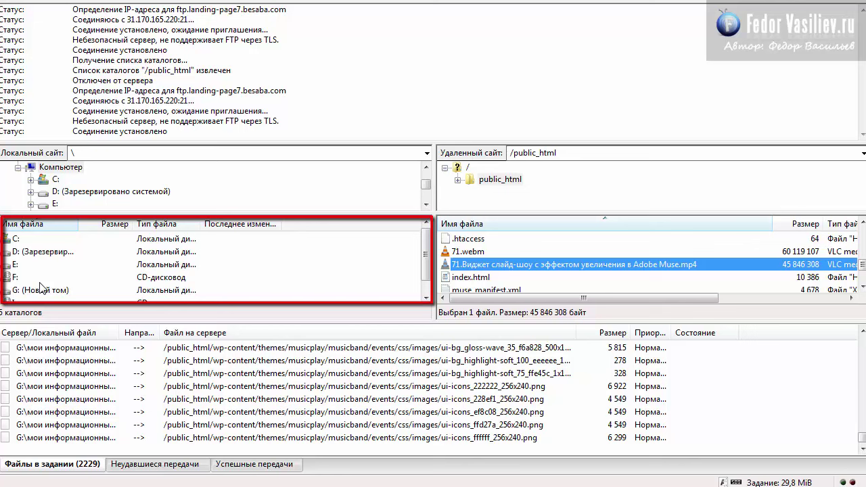
left_click(462, 252)
left_click(463, 265)
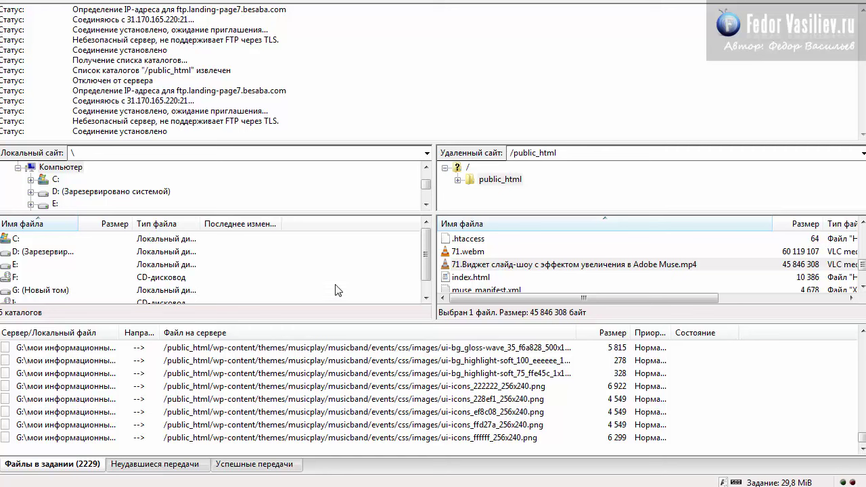
left_click(478, 251)
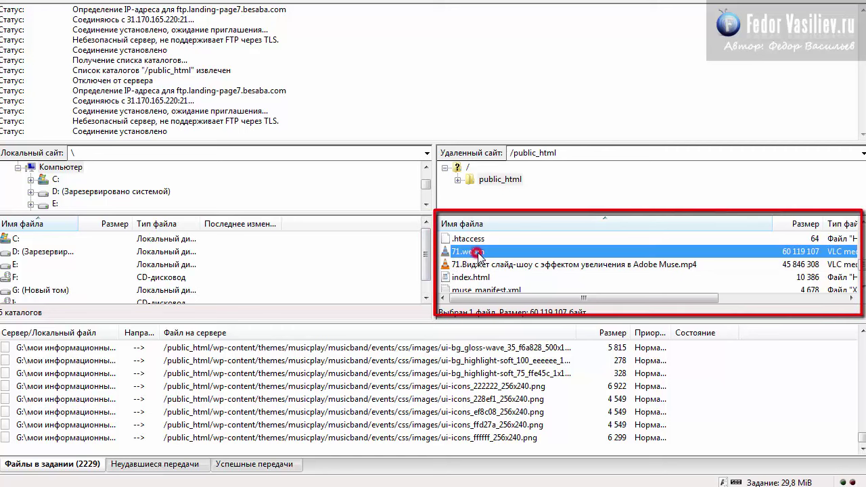
left_click(500, 265)
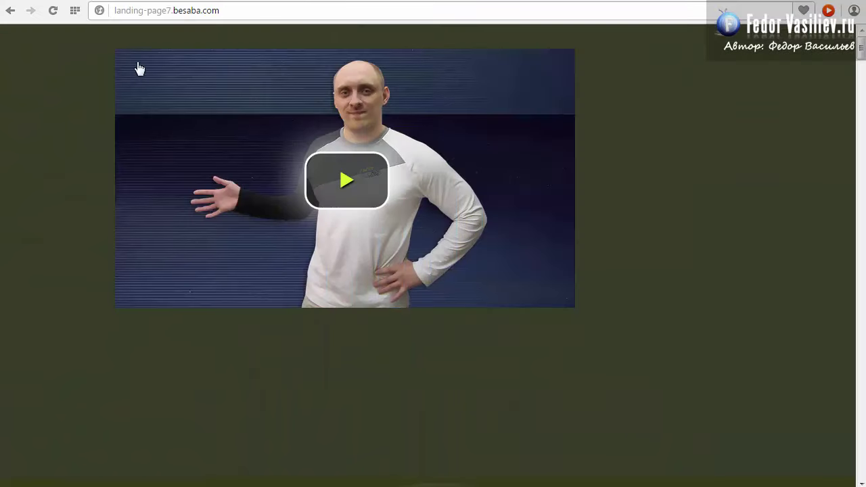
Step: Switch to the browser and copy the published site's address, landing-page7.besaba.com
left_click(142, 14)
right_click(141, 13)
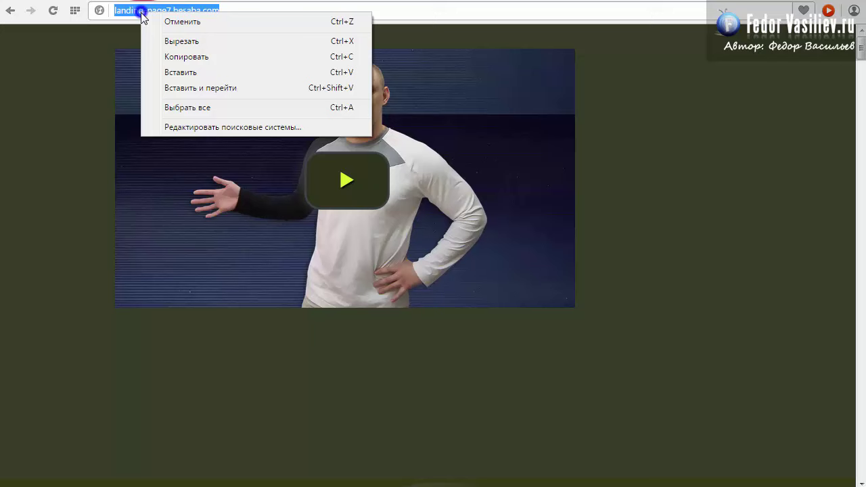
left_click(173, 58)
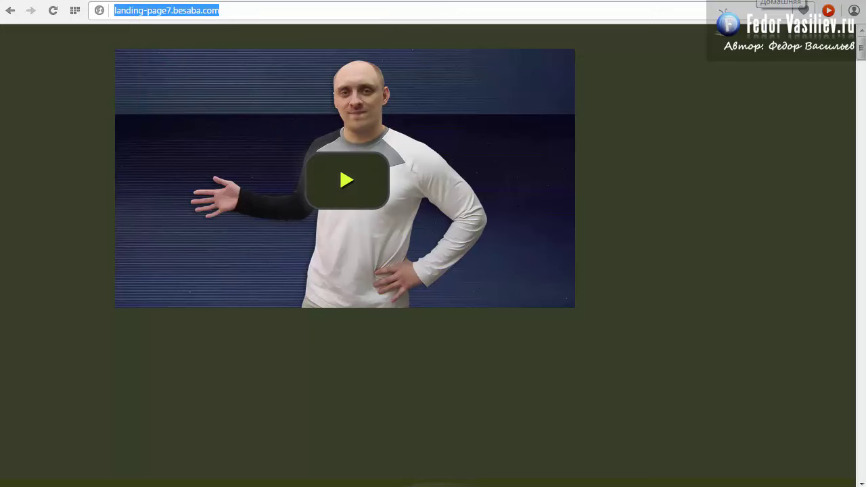
key("alt+Tab")
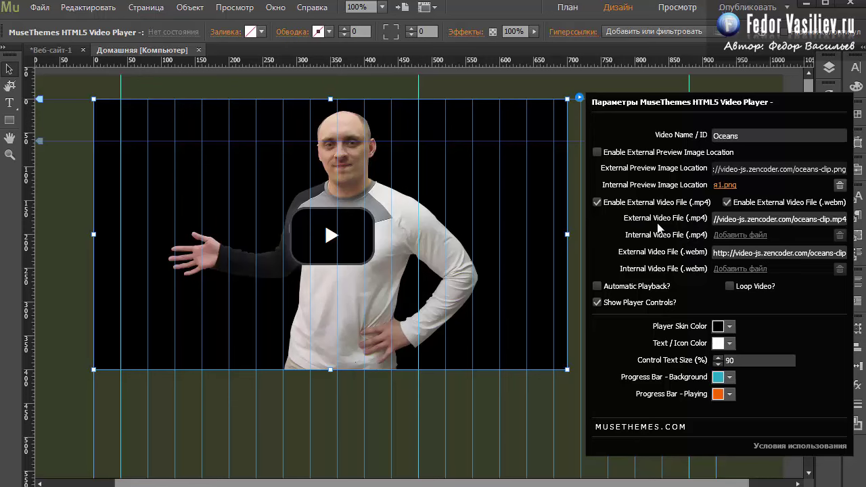
left_click(716, 220)
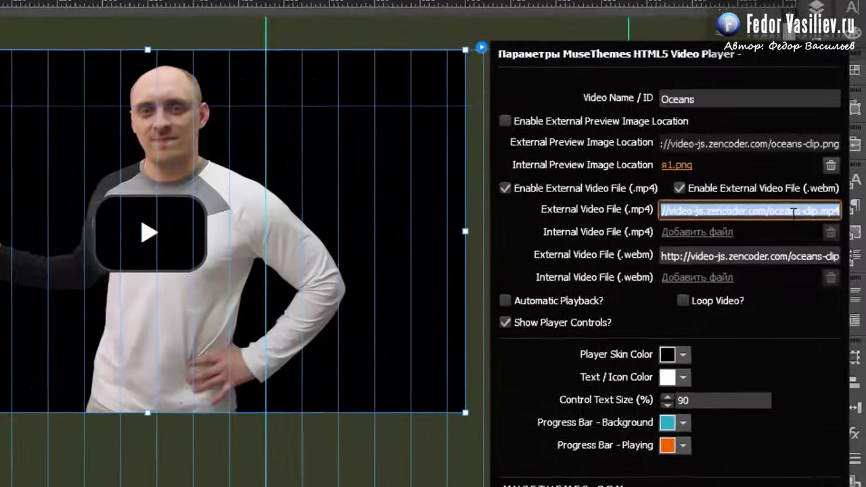
key("BackSpace")
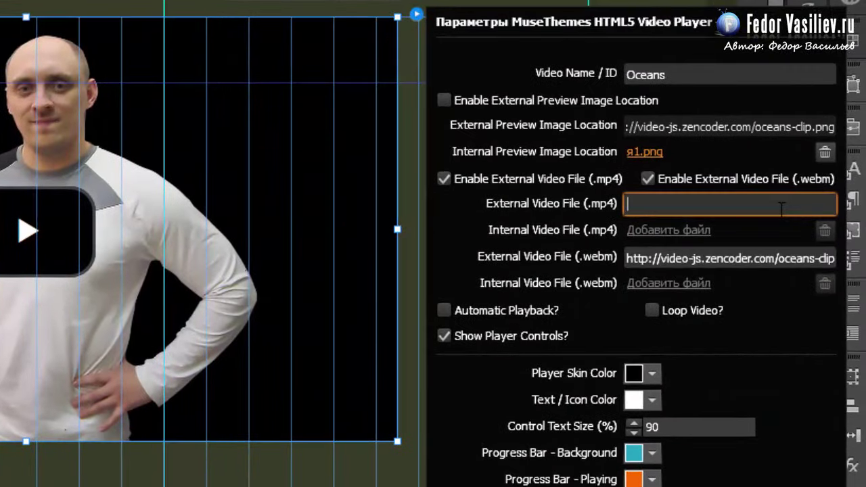
key("ctrl+v")
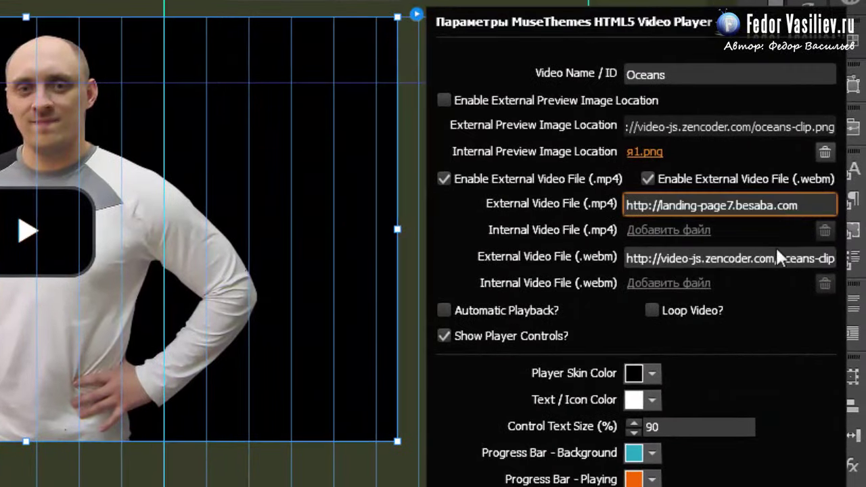
type("/")
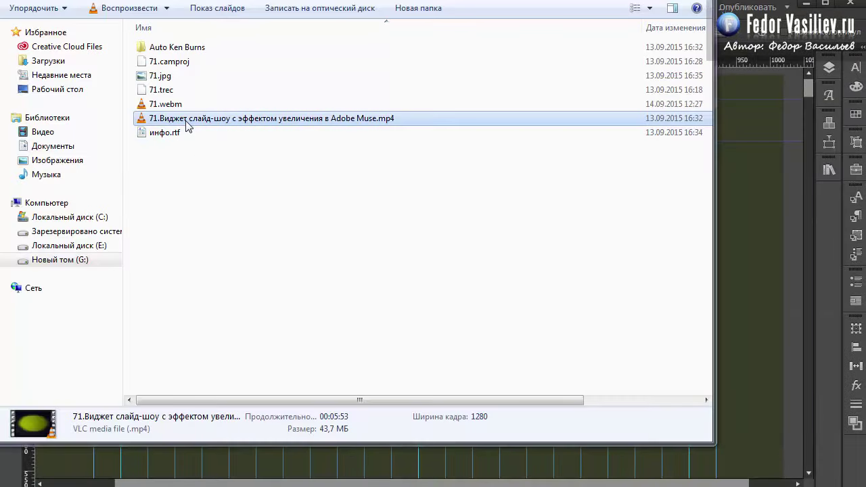
Step: In the project folder, copy the full file name, including extension, of 71.Виджет слайд-шоу с эффектом увеличения в Adobe Muse.mp4 without renaming it
left_click(190, 120)
left_click(191, 121)
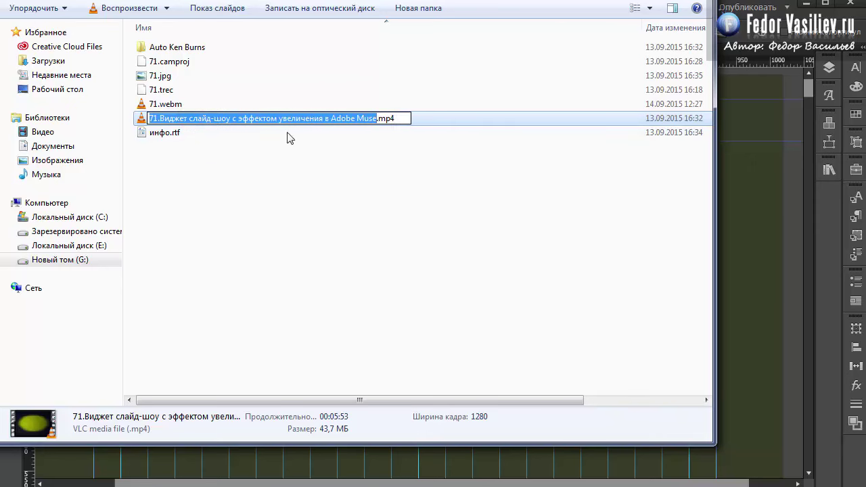
left_click_drag(399, 118, 149, 119)
right_click(164, 115)
left_click(203, 161)
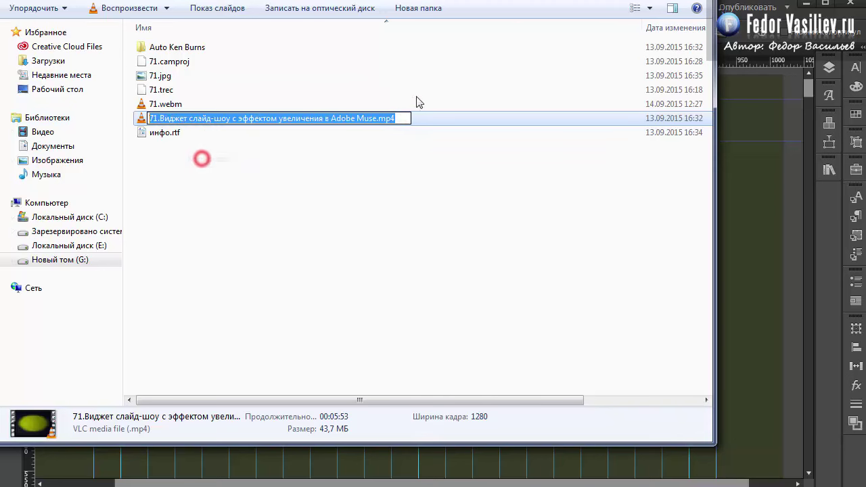
left_click(286, 187)
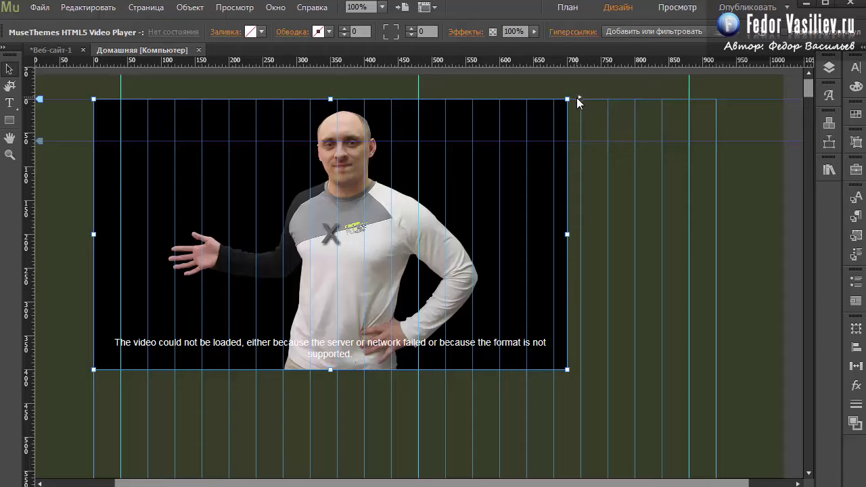
Step: Return to the player's options and append the copied MP4 file name to the external MP4 video URL
left_click(576, 97)
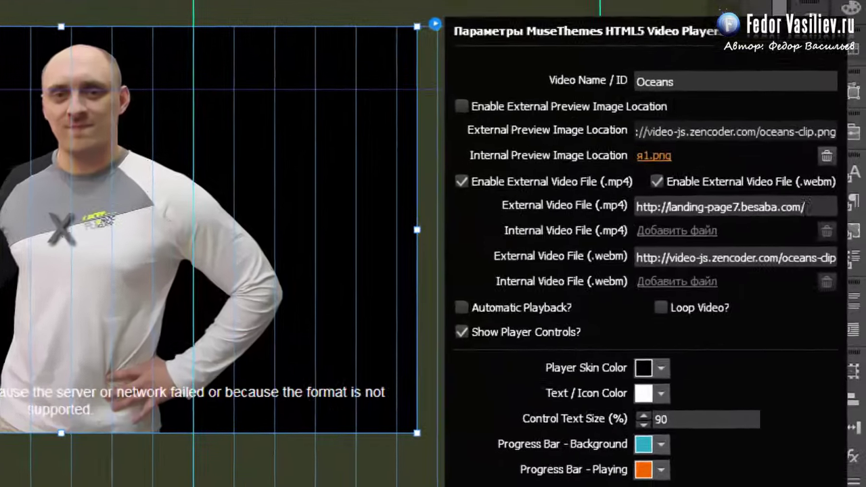
left_click(804, 206)
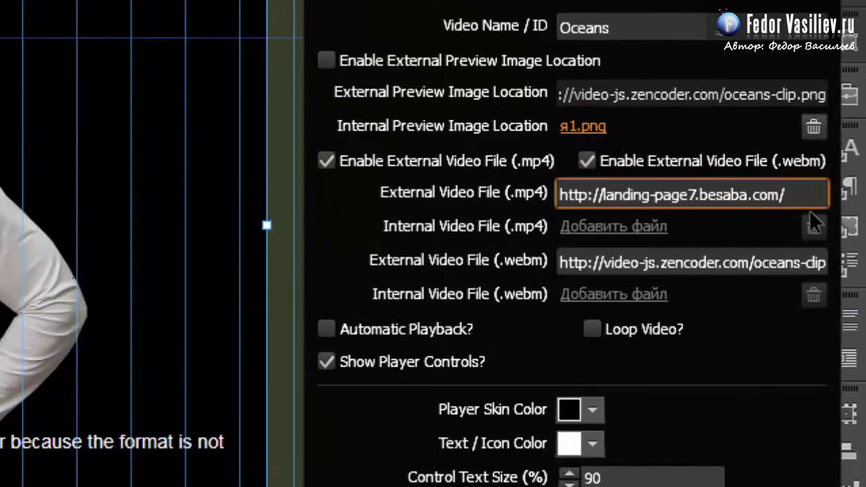
key("ctrl+v")
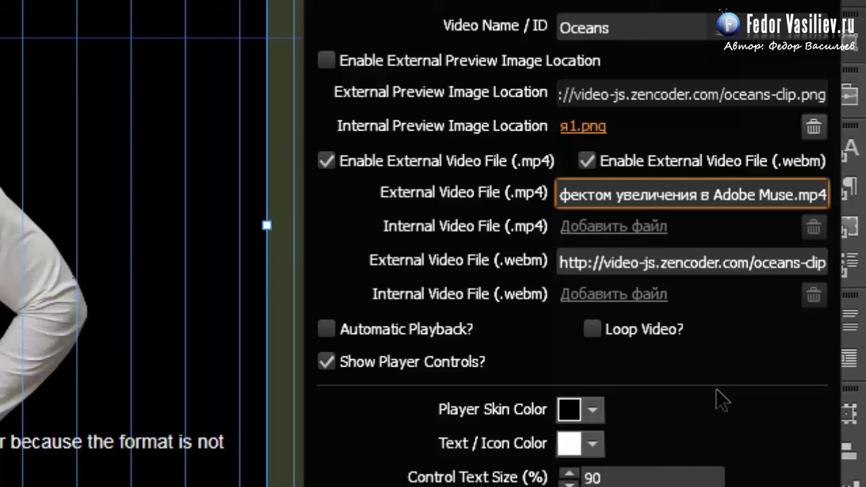
key("Return")
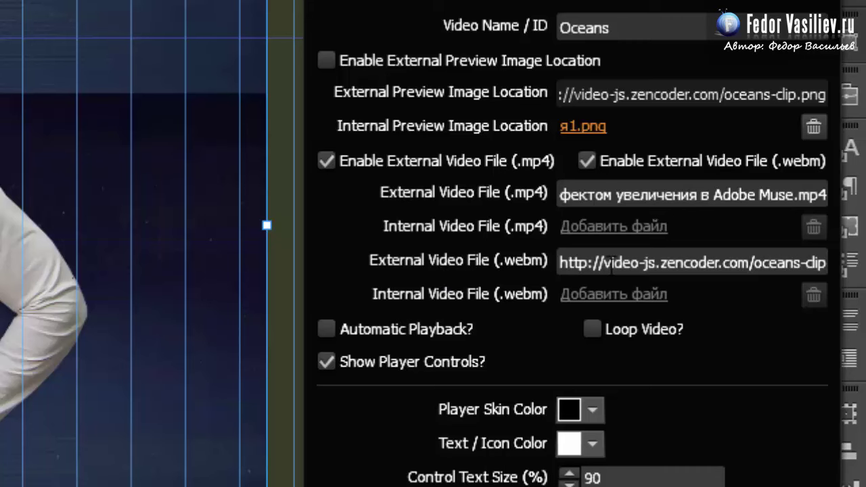
left_click(610, 263)
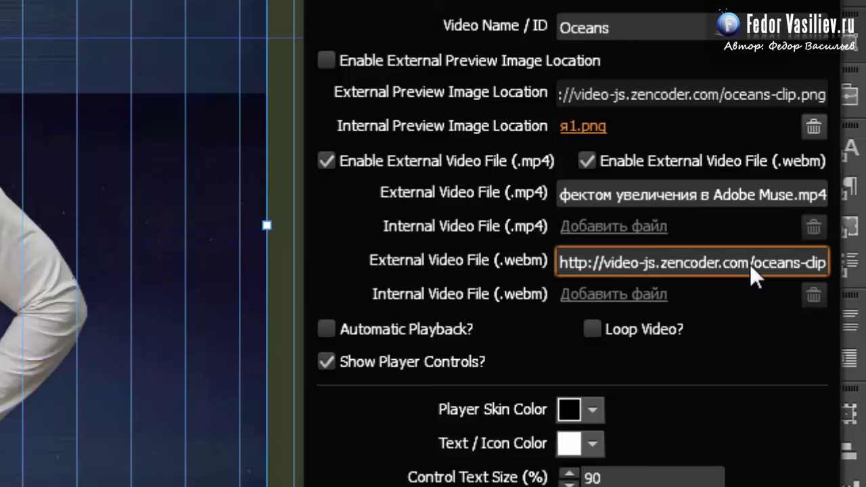
key("ctrl+a")
key("BackSpace")
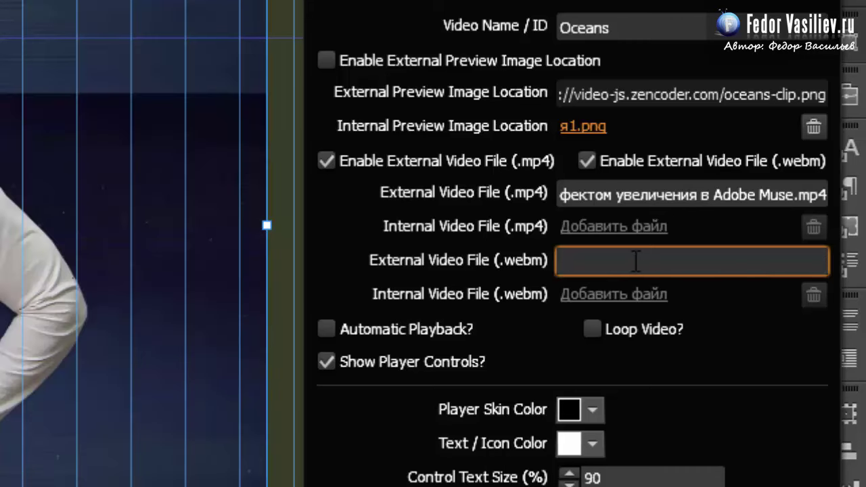
key("ctrl+v")
key("ctrl+BackSpace")
key("ctrl+BackSpace")
key("ctrl+BackSpace")
key("ctrl+BackSpace")
key("ctrl+BackSpace")
key("ctrl+BackSpace")
key("ctrl+BackSpace")
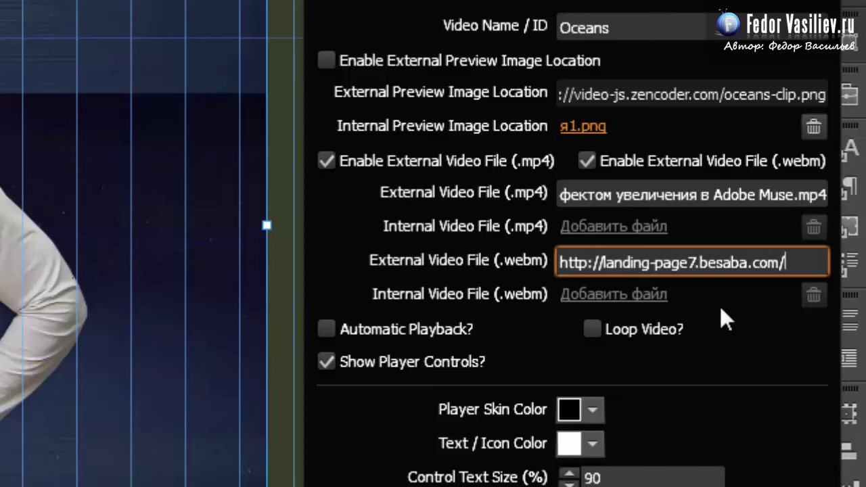
type("71.webm")
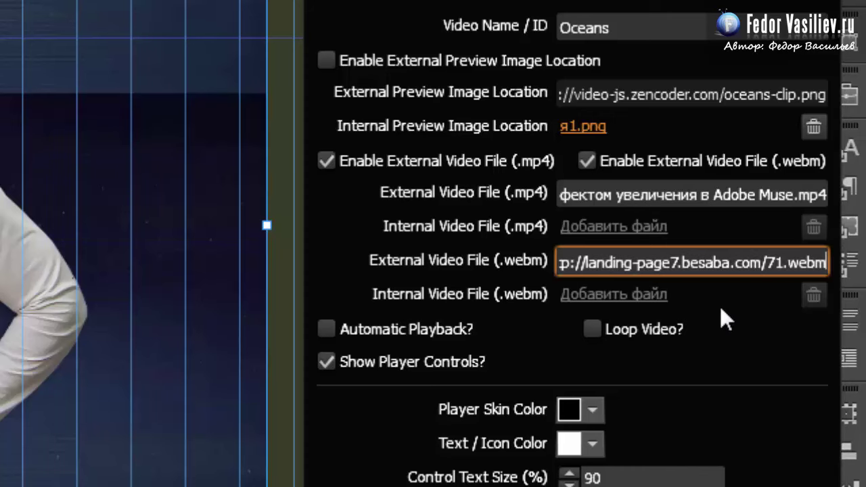
key("Return")
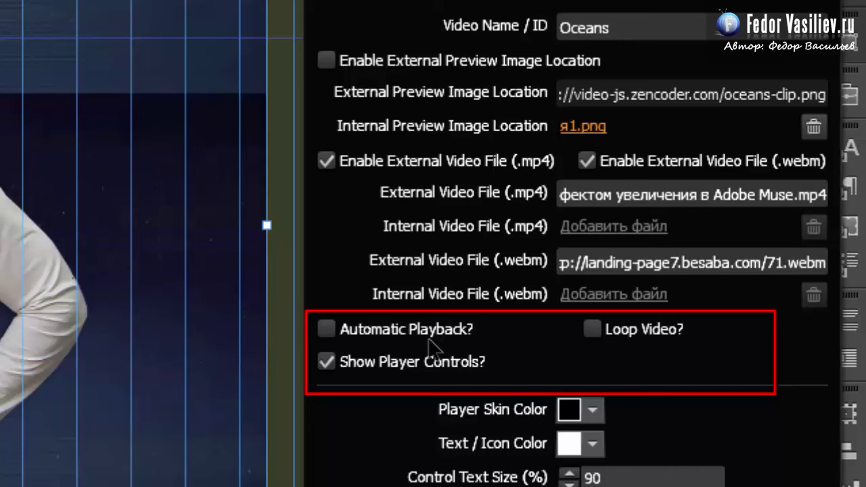
Step: Try automatic playback for the video and turn the option back off
left_click(326, 328)
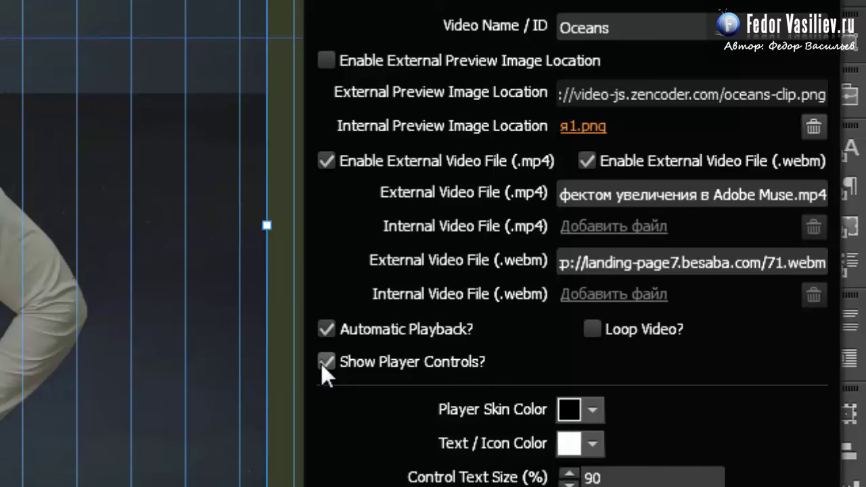
left_click(327, 328)
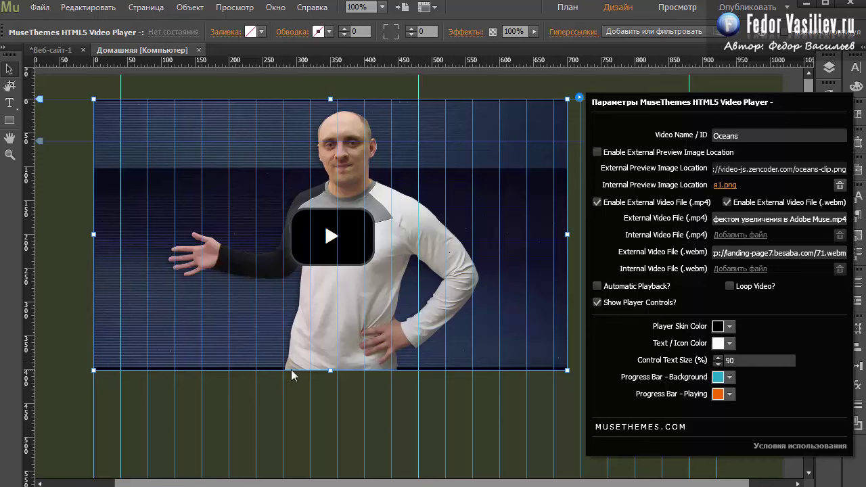
Step: Hide the video player's controls and preview the page in the browser
left_click(596, 303)
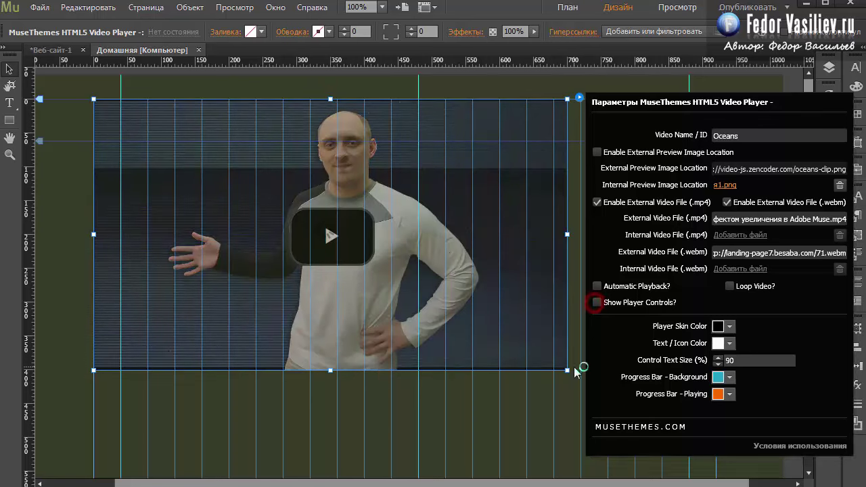
left_click(554, 402)
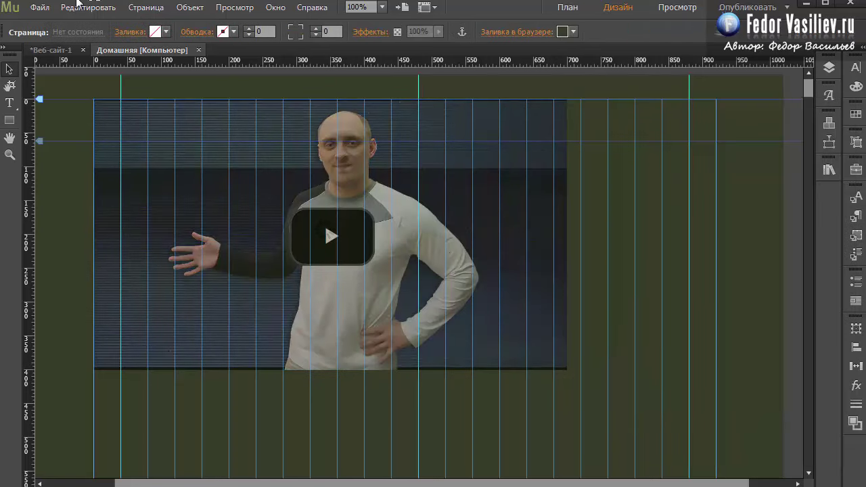
left_click(40, 7)
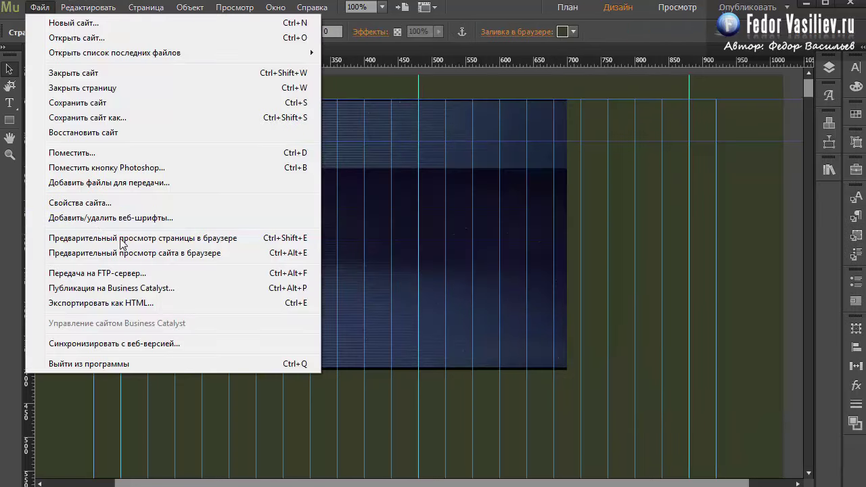
left_click(123, 240)
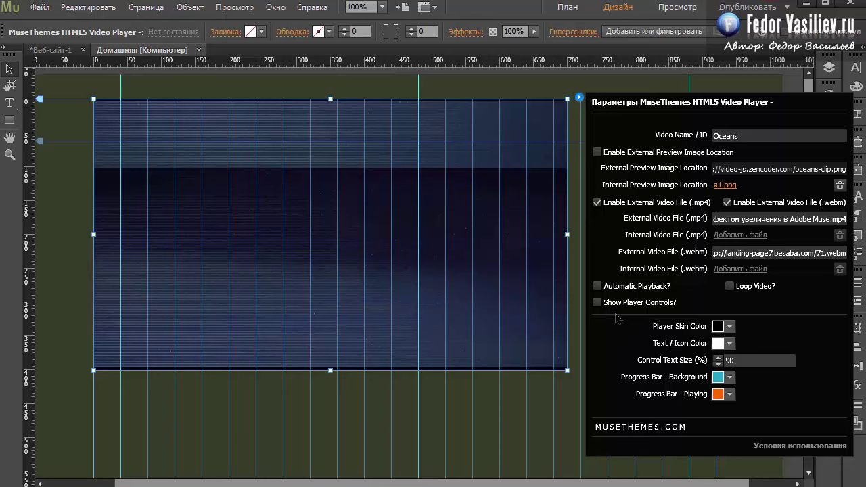
Step: Enable automatic playback for the video player and preview the page in the browser
left_click(596, 286)
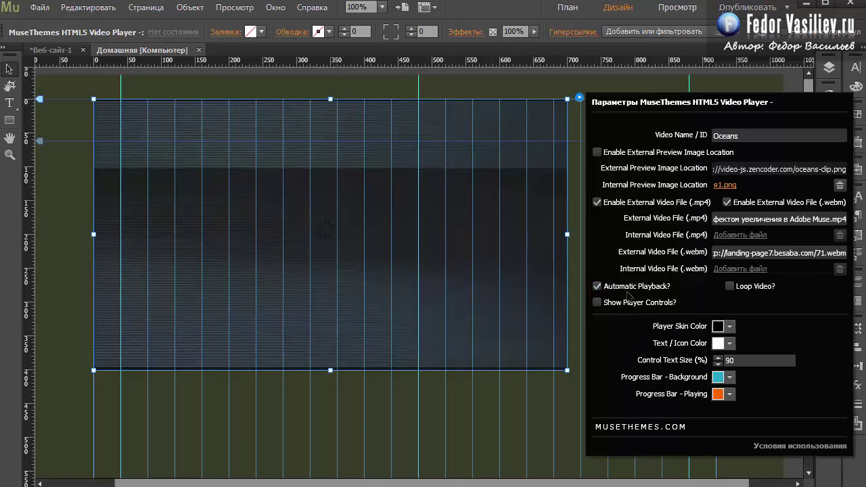
left_click(40, 7)
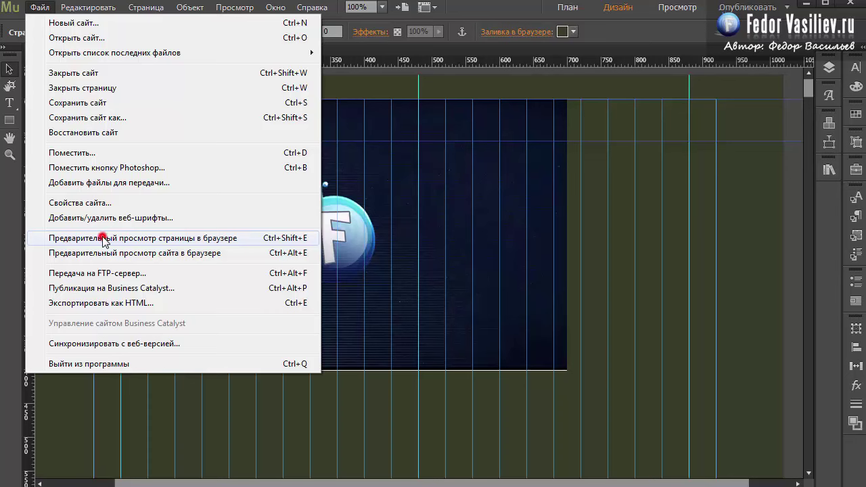
left_click(103, 238)
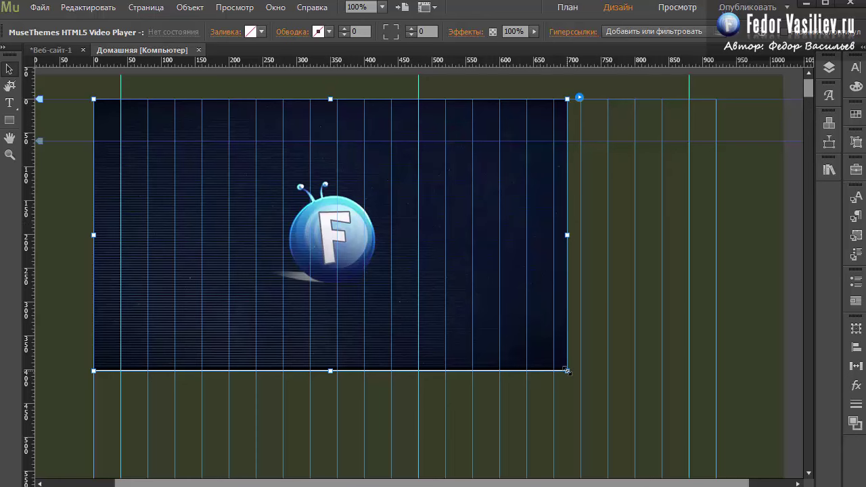
Step: Try several sizes for the video player on the page and resize it to about 520 × 335 px
left_click_drag(567, 371, 365, 243)
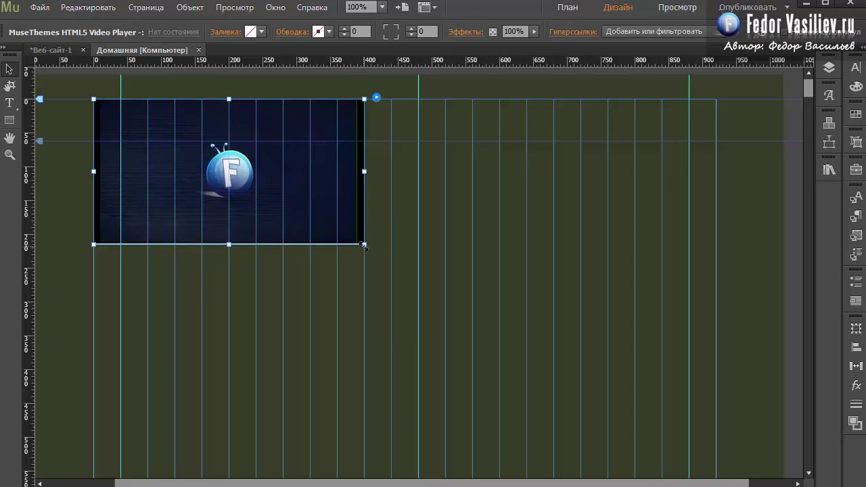
left_click_drag(364, 245, 590, 309)
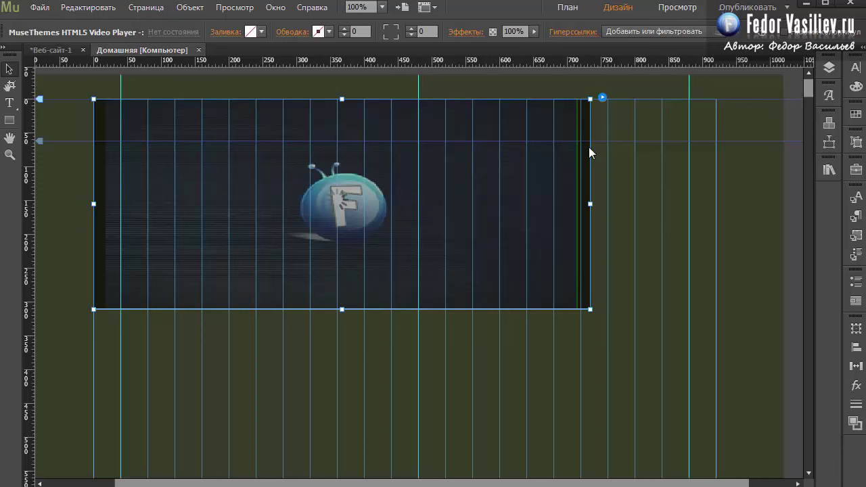
left_click(141, 201)
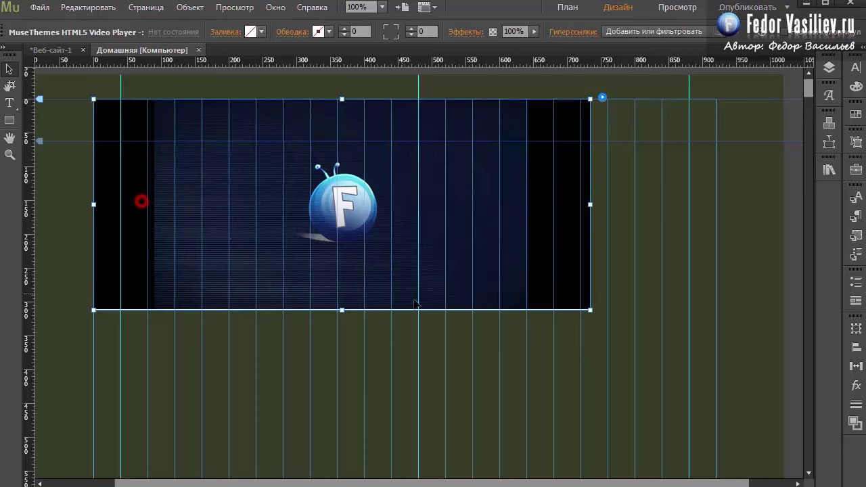
left_click_drag(590, 310, 451, 326)
Step: Turn on Show Player Controls in the widget's options and set the player skin color to red
left_click(462, 97)
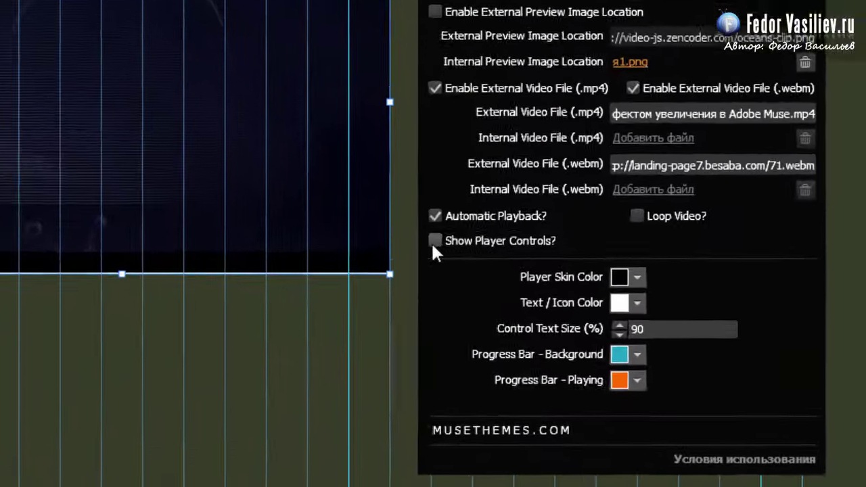
left_click(470, 296)
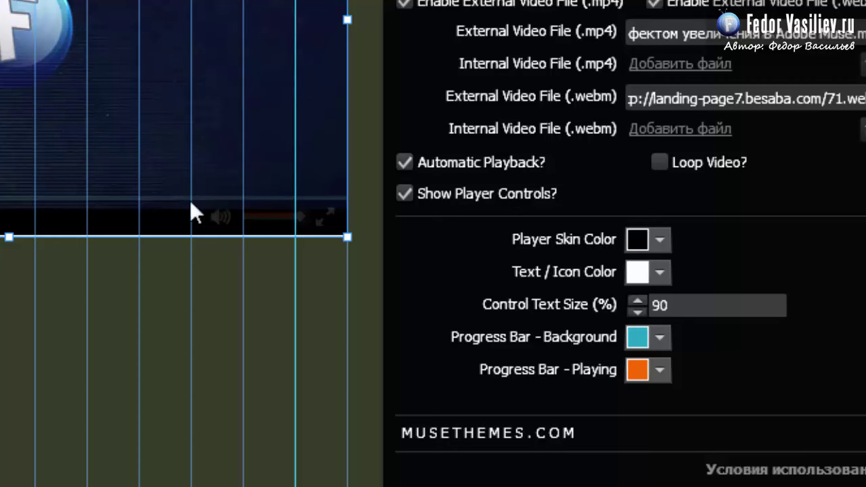
left_click(638, 238)
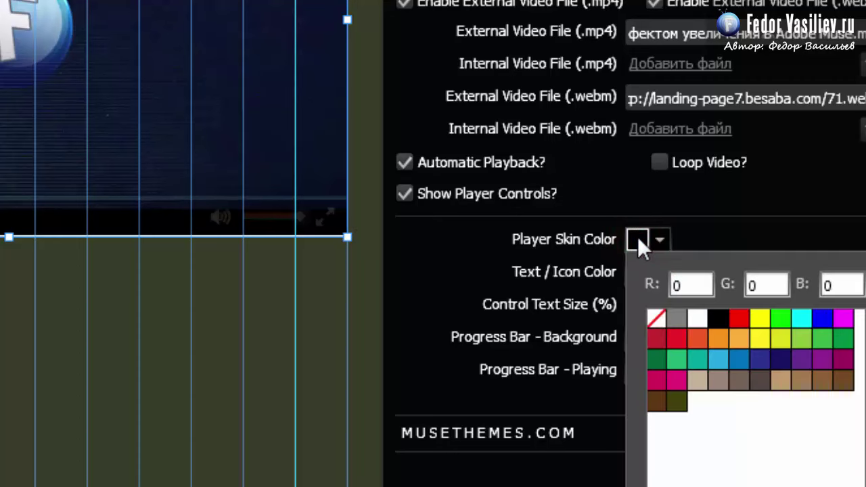
left_click(745, 318)
left_click(709, 231)
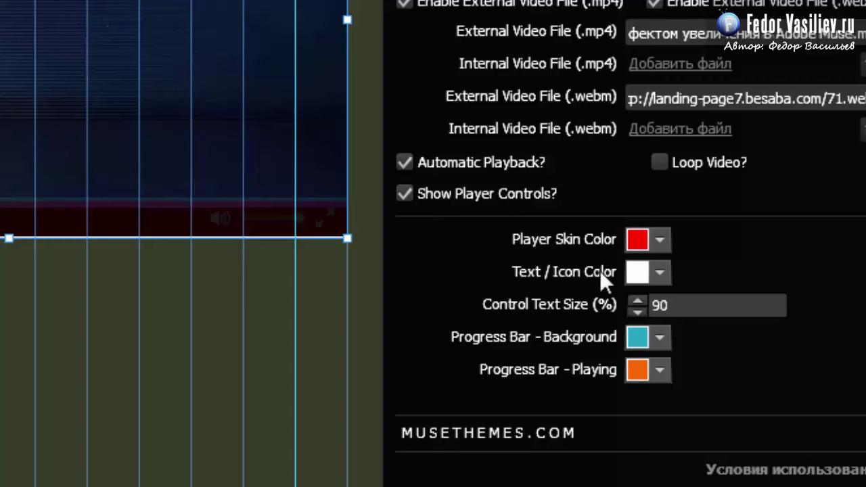
Step: Set the player's text and icon color to bright green (RGB 0, 255, 0)
left_click(637, 272)
left_click(782, 352)
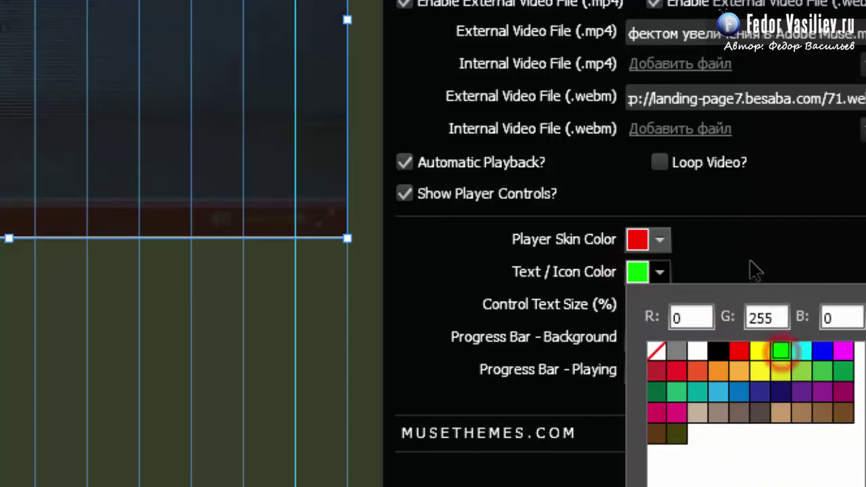
left_click(751, 259)
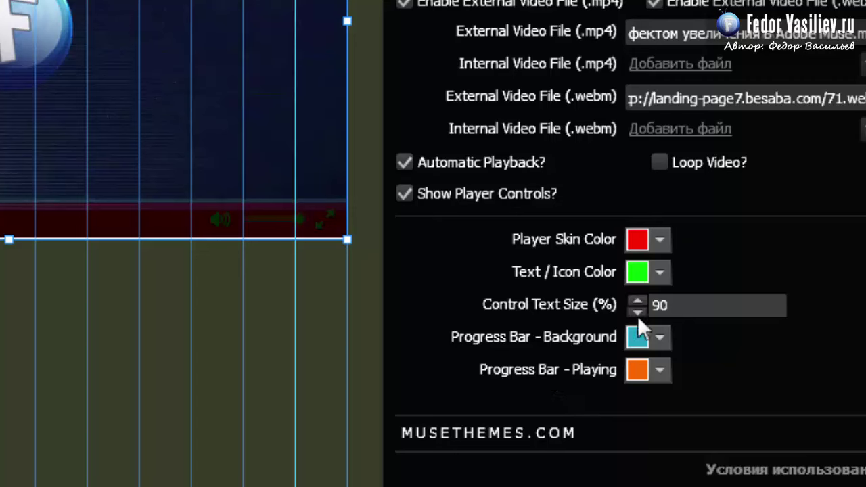
left_click(682, 305)
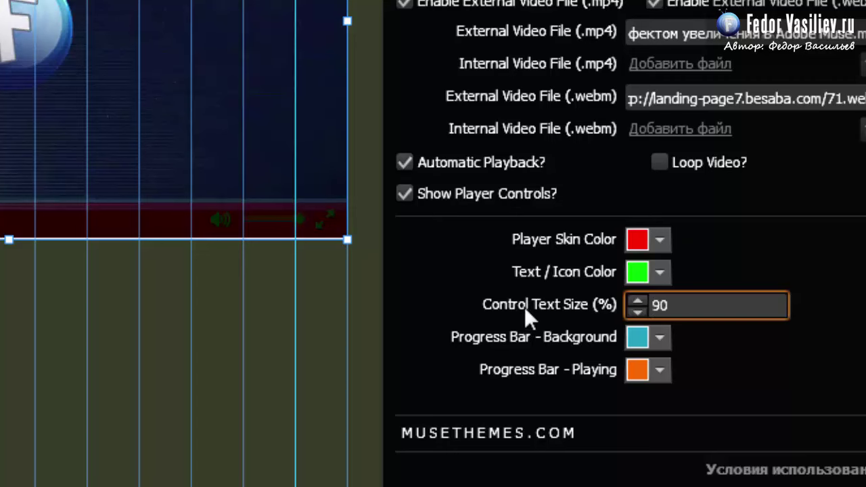
double_click(683, 308)
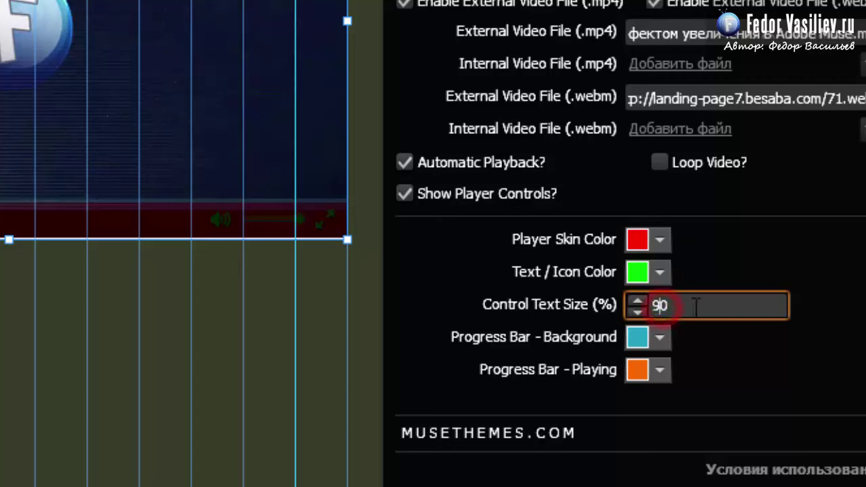
double_click(696, 306)
left_click(666, 305)
double_click(702, 306)
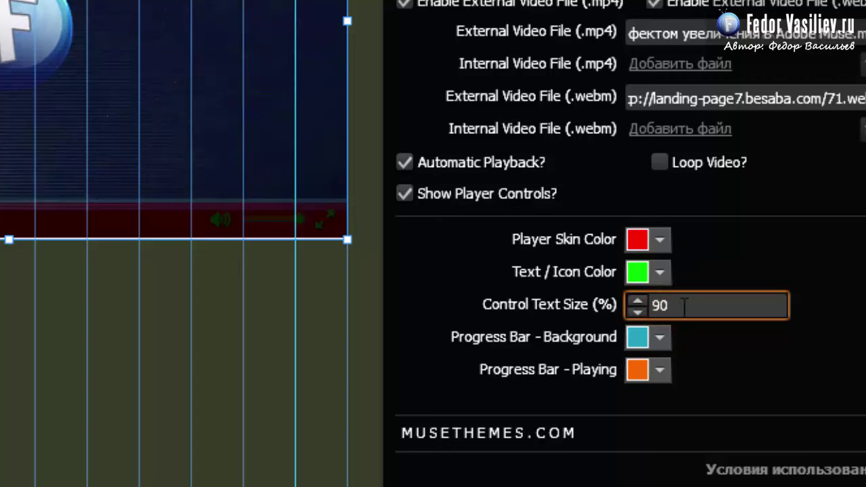
left_click(472, 341)
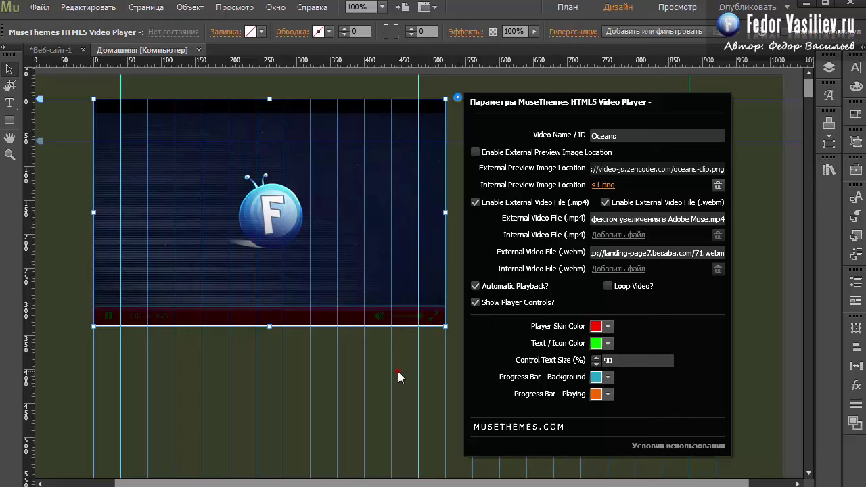
Step: Preview the page in the browser and seek through the playing video to check the player's control bar and progress bar
left_click(400, 377)
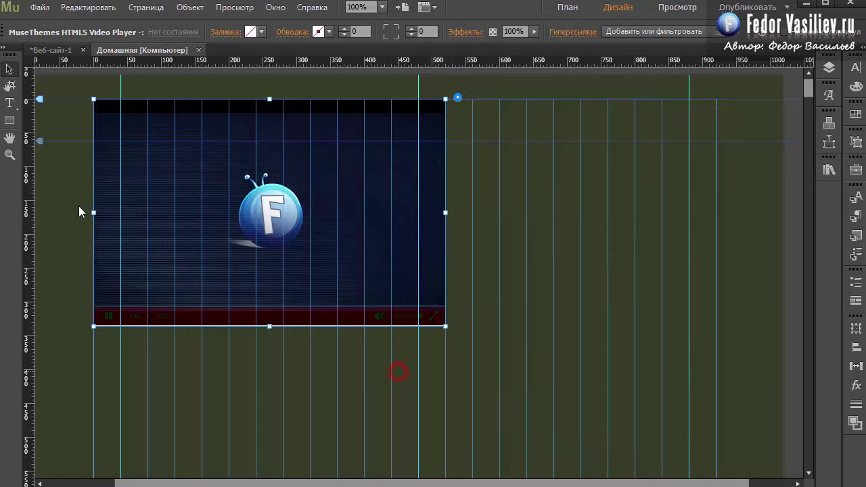
left_click(397, 369)
left_click(40, 8)
left_click(122, 241)
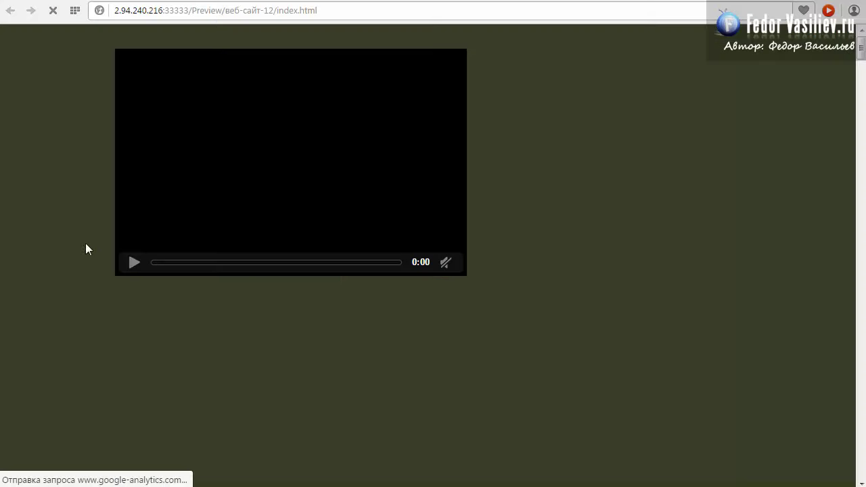
left_click(126, 267)
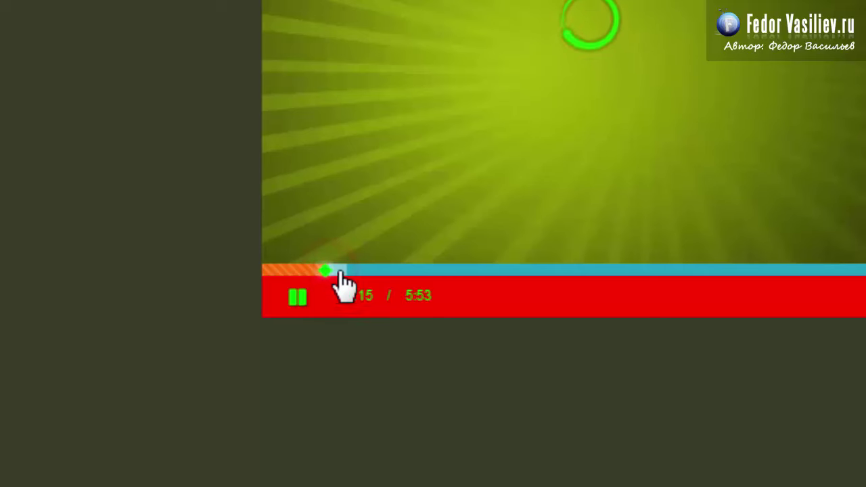
left_click(341, 270)
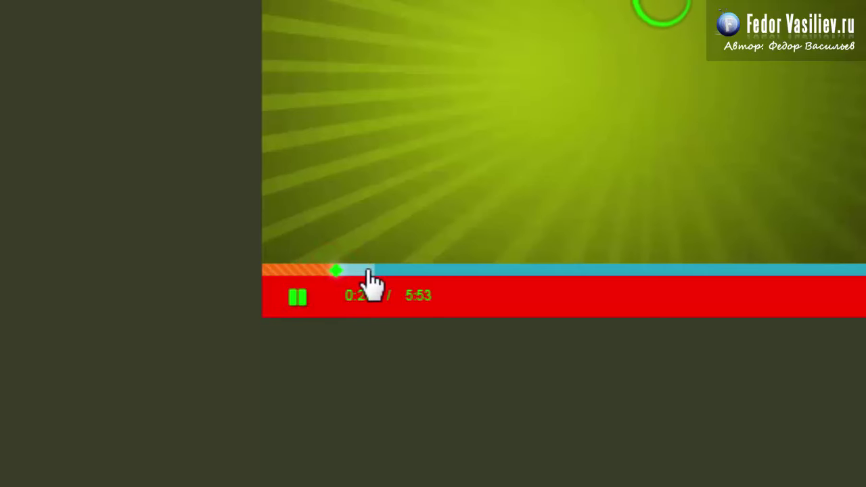
left_click(364, 270)
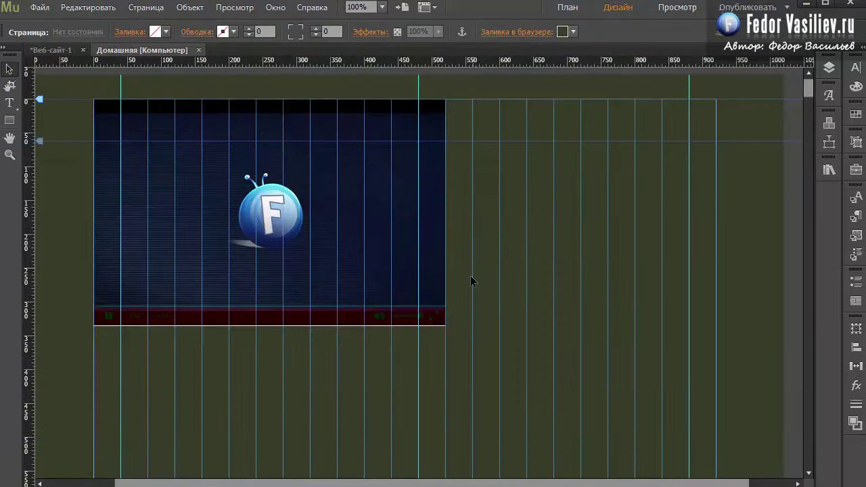
Step: In the player's options, set the progress bar background color to yellow and its playing color to dark blue
left_click(413, 203)
left_click(457, 98)
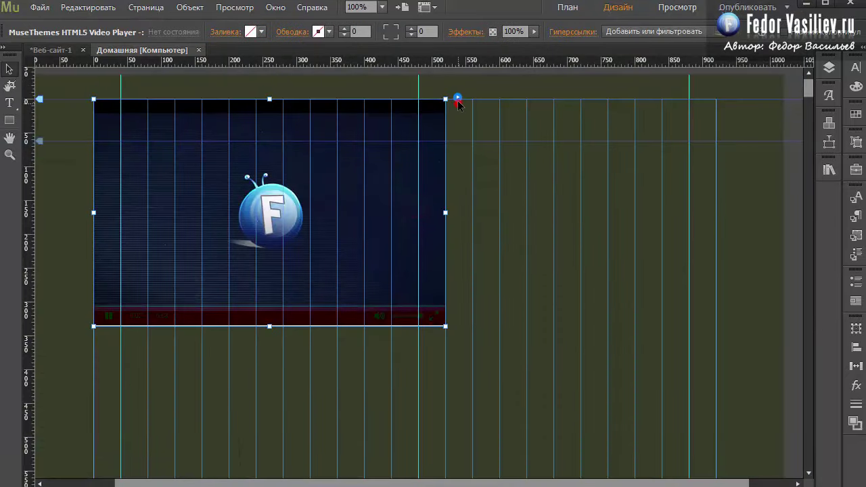
left_click(600, 378)
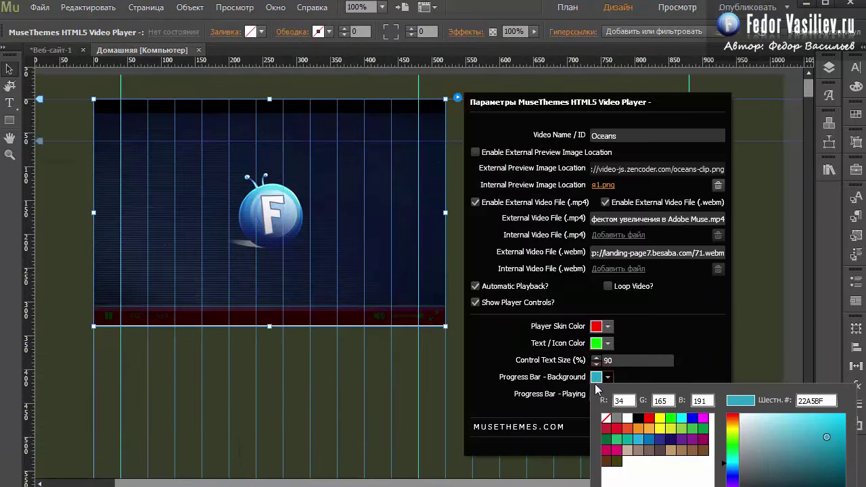
left_click(660, 418)
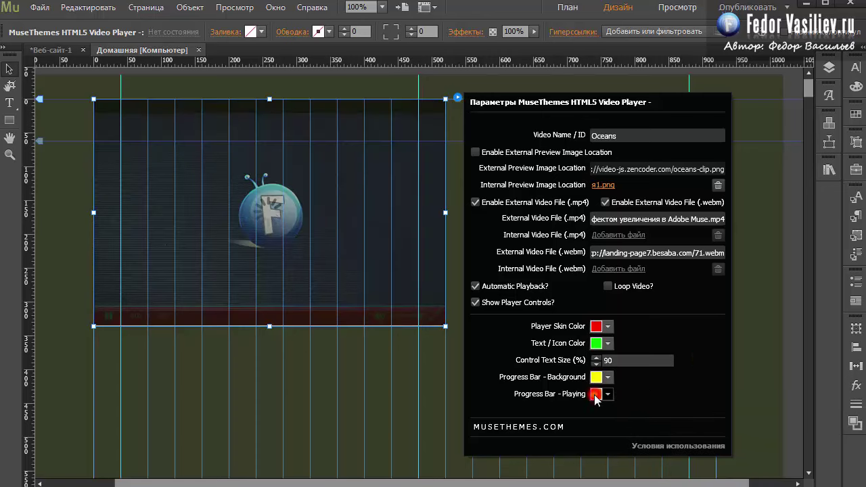
left_click(599, 394)
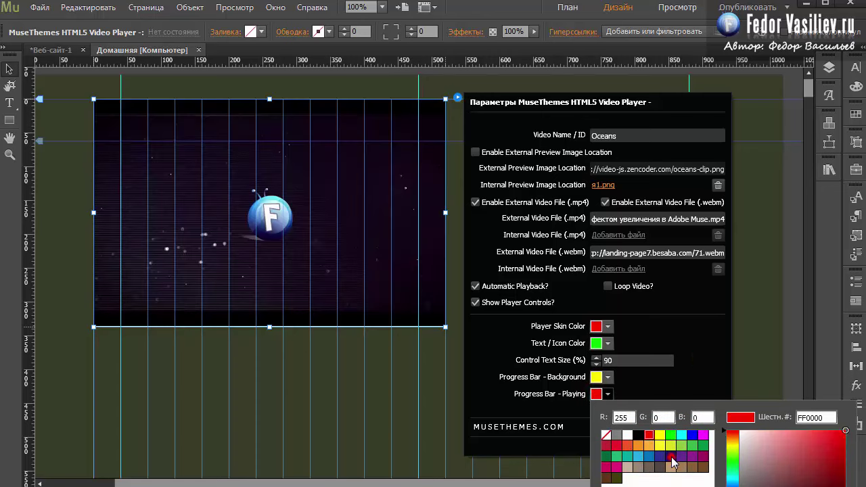
left_click(670, 457)
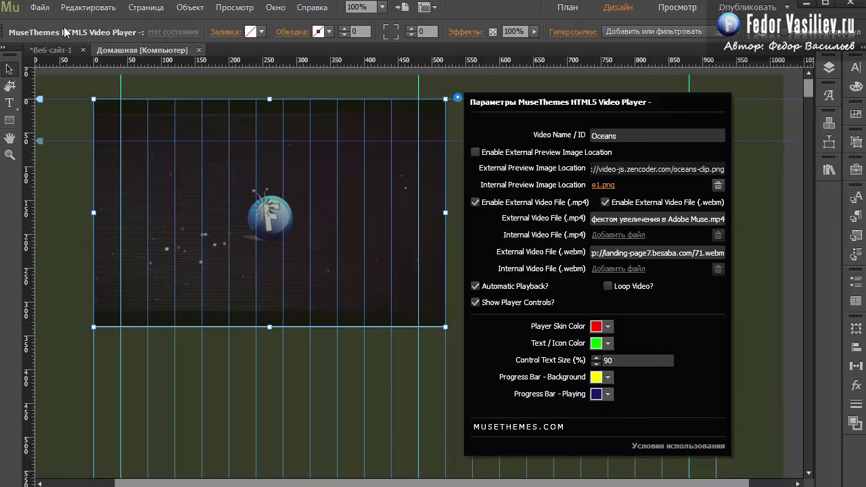
Step: Preview the page in the browser and test the recolored player by seeking through the video and using its playback controls
left_click(40, 7)
left_click(116, 248)
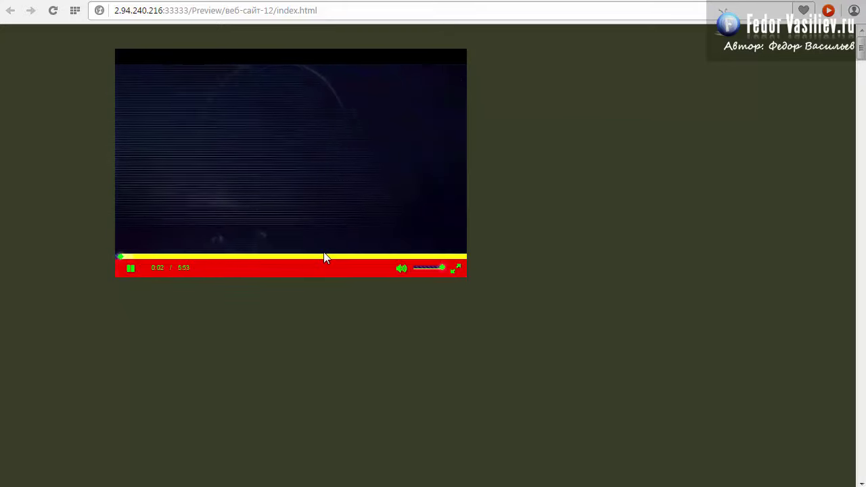
left_click(142, 257)
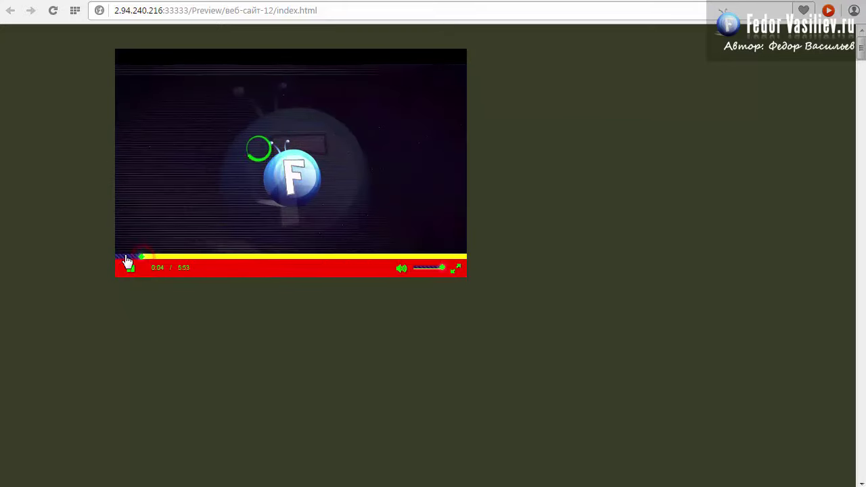
left_click(190, 257)
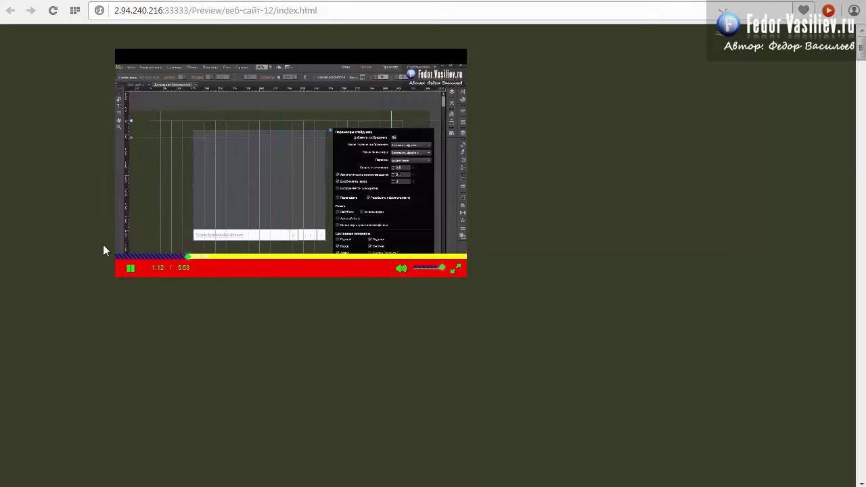
left_click(131, 268)
left_click(207, 262)
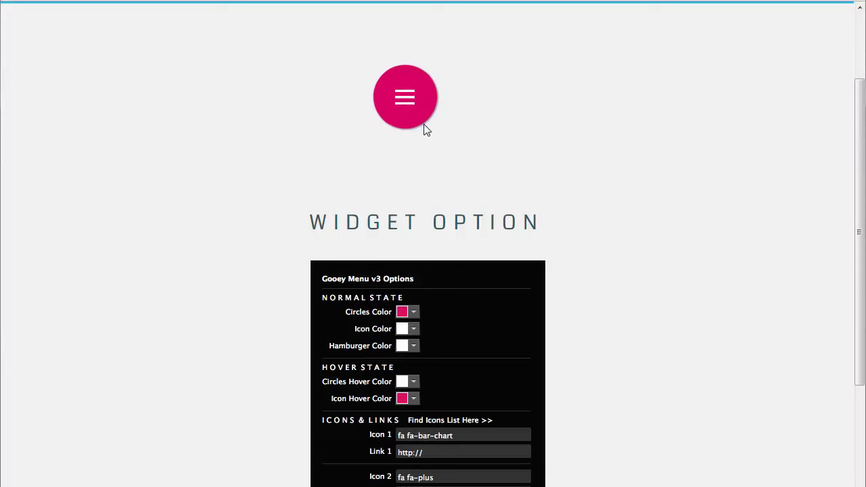
Step: Try out the Gooey Menu v3, Gooey Menu v2 and Clip-Path Animation widget demos in the browser
left_click(411, 108)
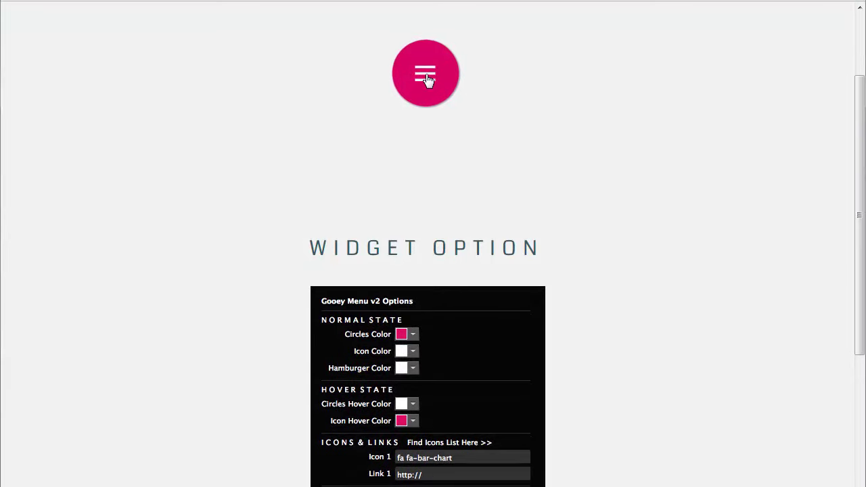
left_click(426, 76)
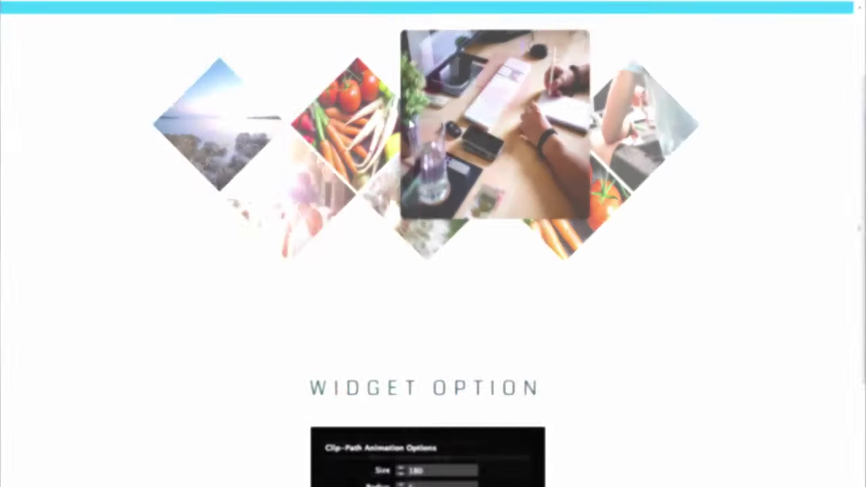
mouse_move(391, 190)
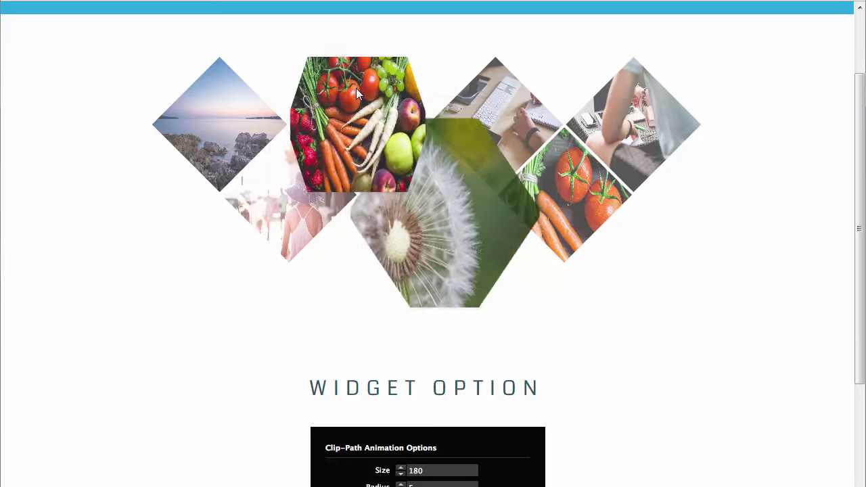